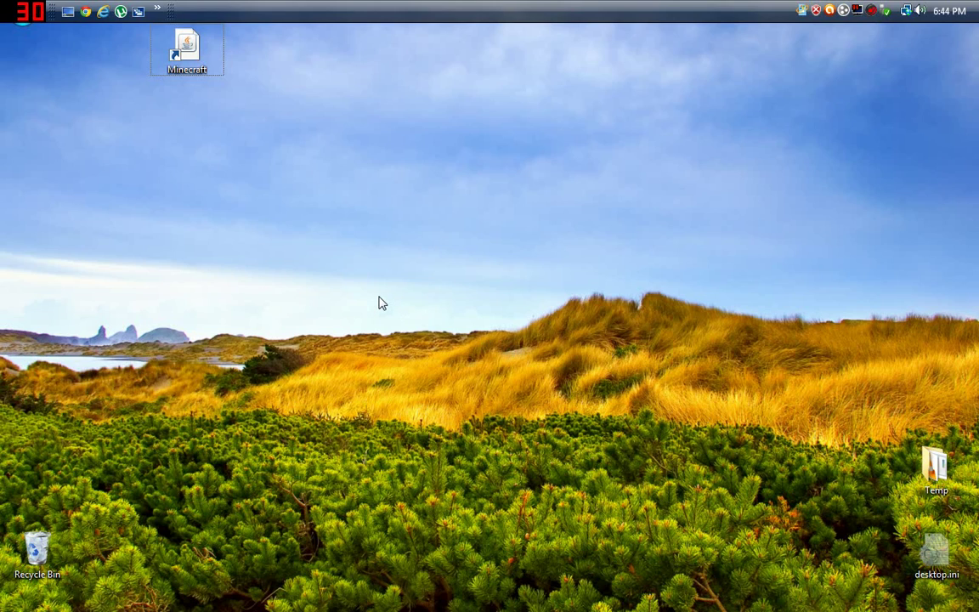
Search Google for 'GLSL mod' in Chrome and open the Minecraft Forum GLSL Shaders topic
click(85, 11)
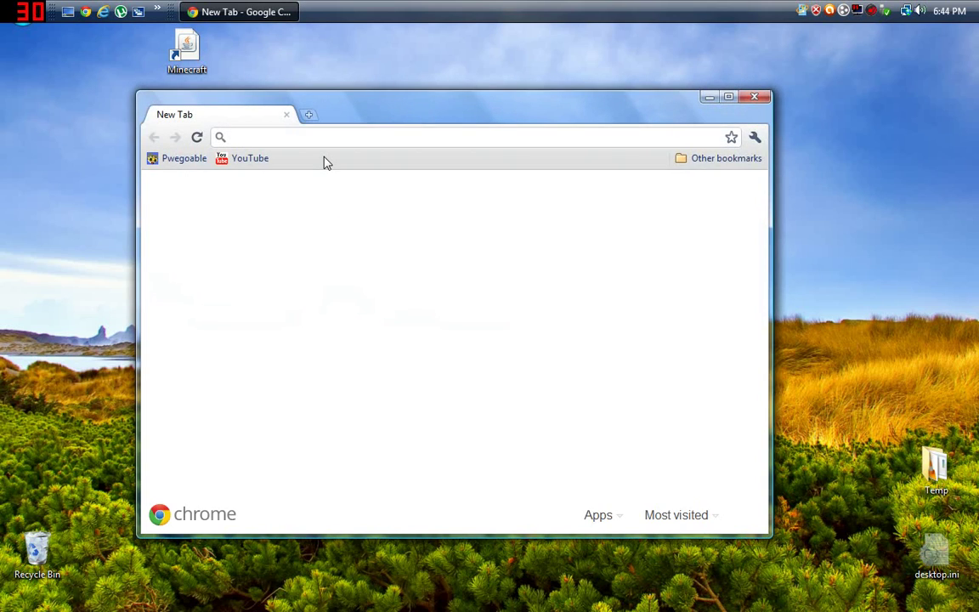
text(GL)
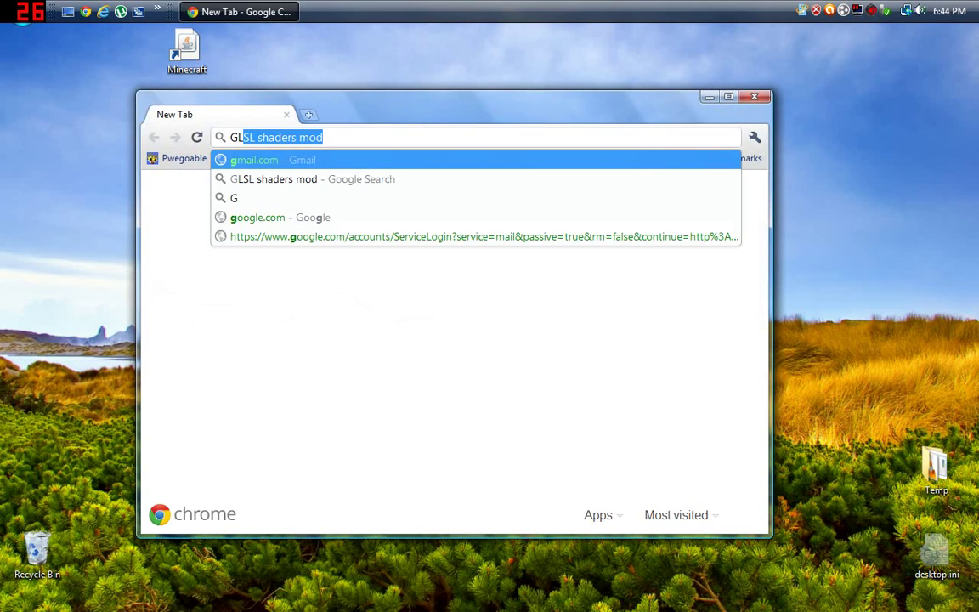
text(SL mod)
key(Return)
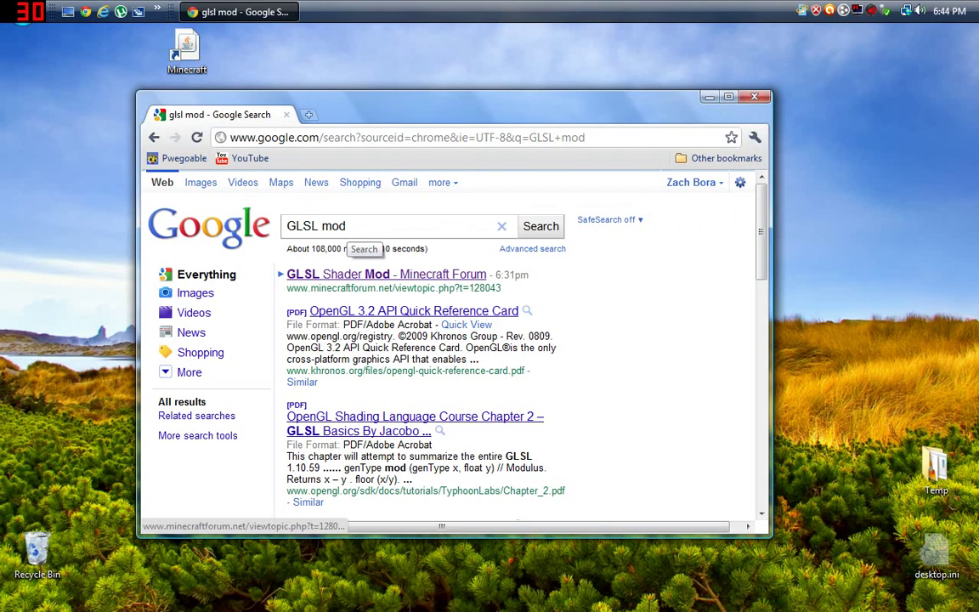
click(349, 276)
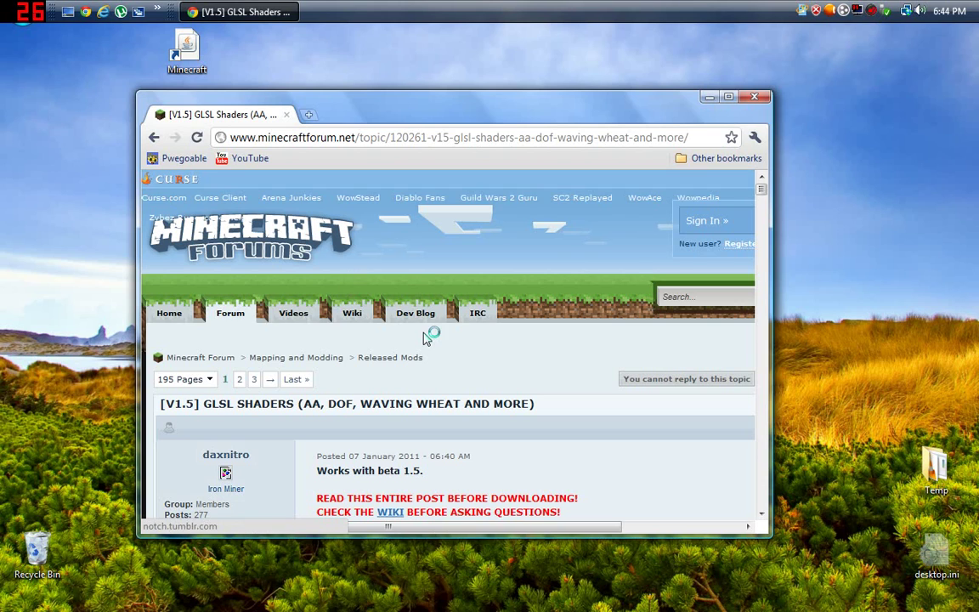
Scroll to the topic's downloads and download Shaders-Windows.zip to the desktop
scroll(476, 339, down, 5)
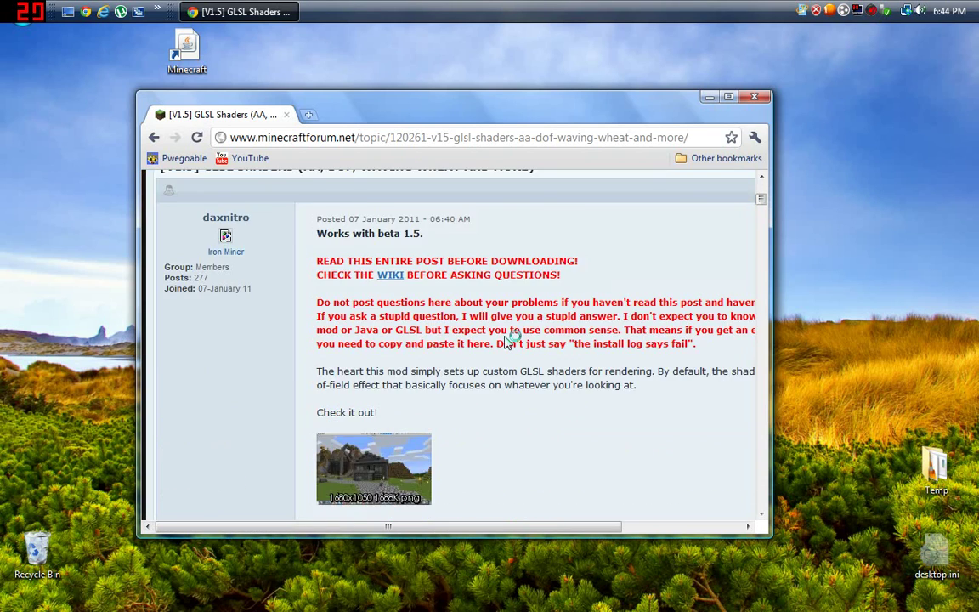
scroll(509, 339, down, 10)
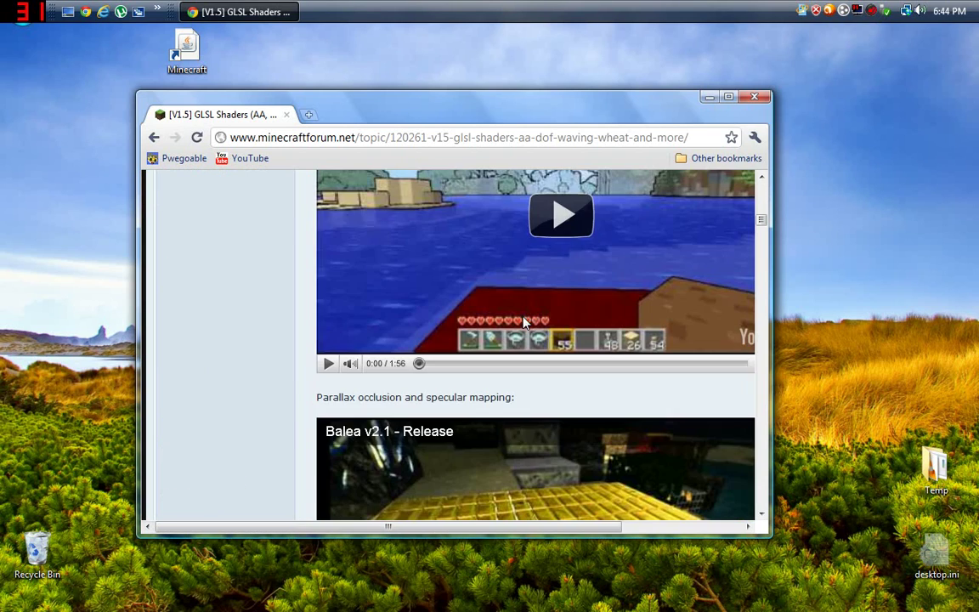
scroll(552, 321, up, 2)
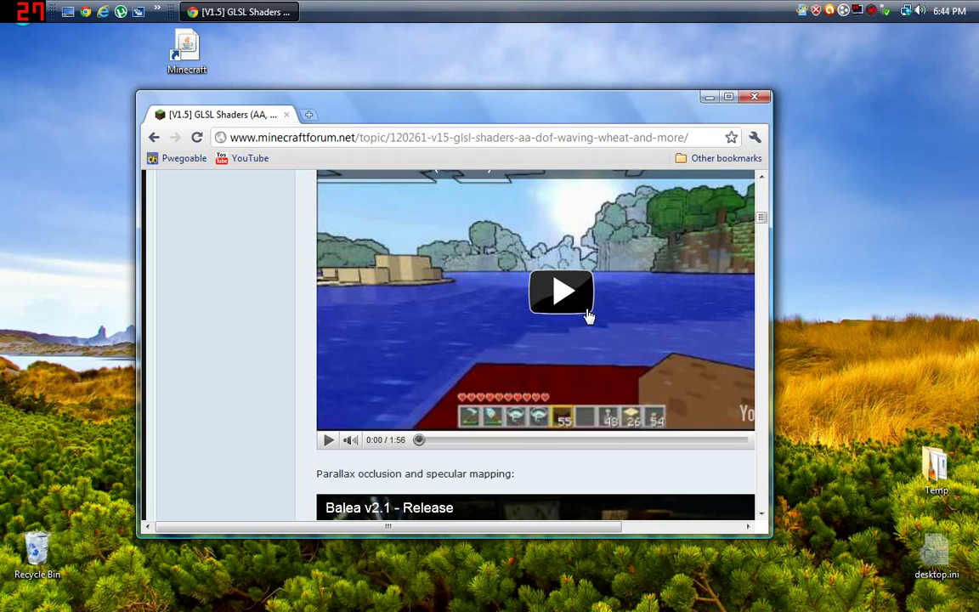
scroll(588, 314, down, 12)
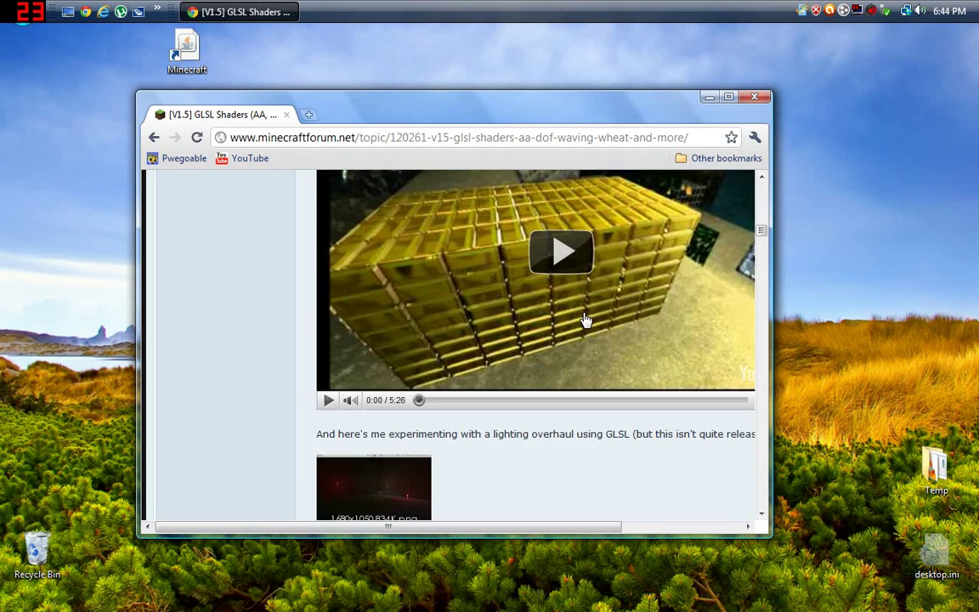
scroll(586, 320, down, 7)
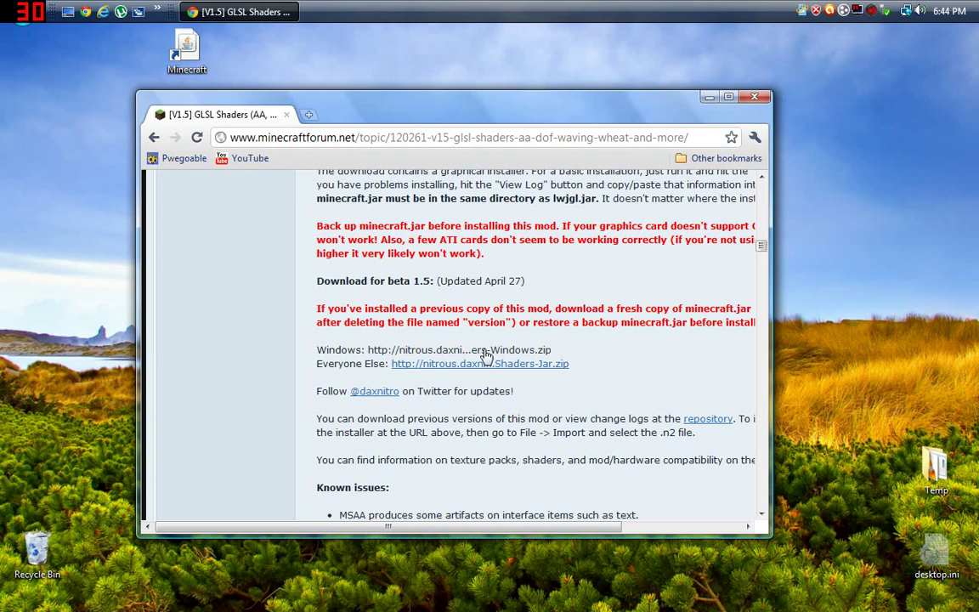
click(424, 351)
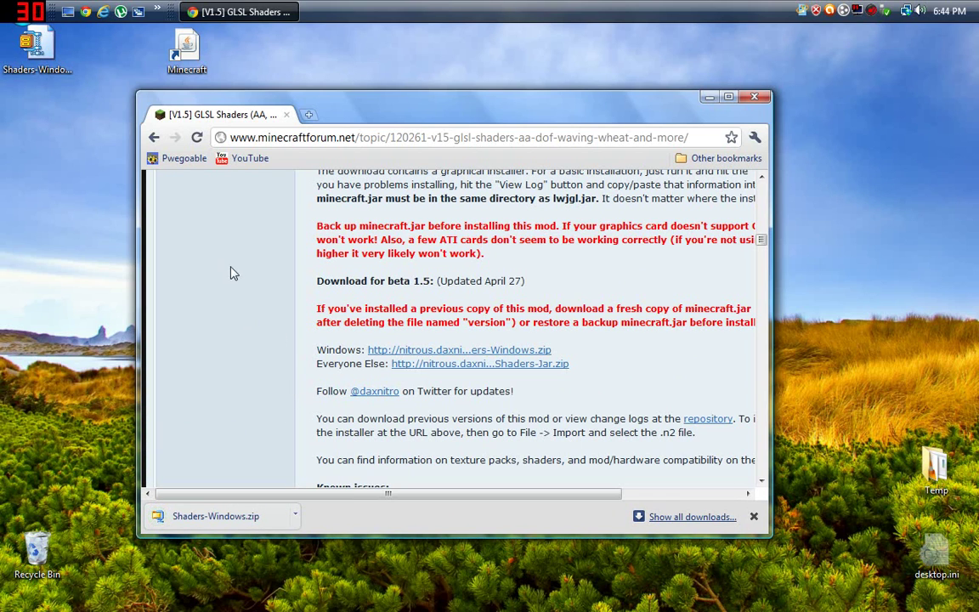
drag(391, 115, 501, 109)
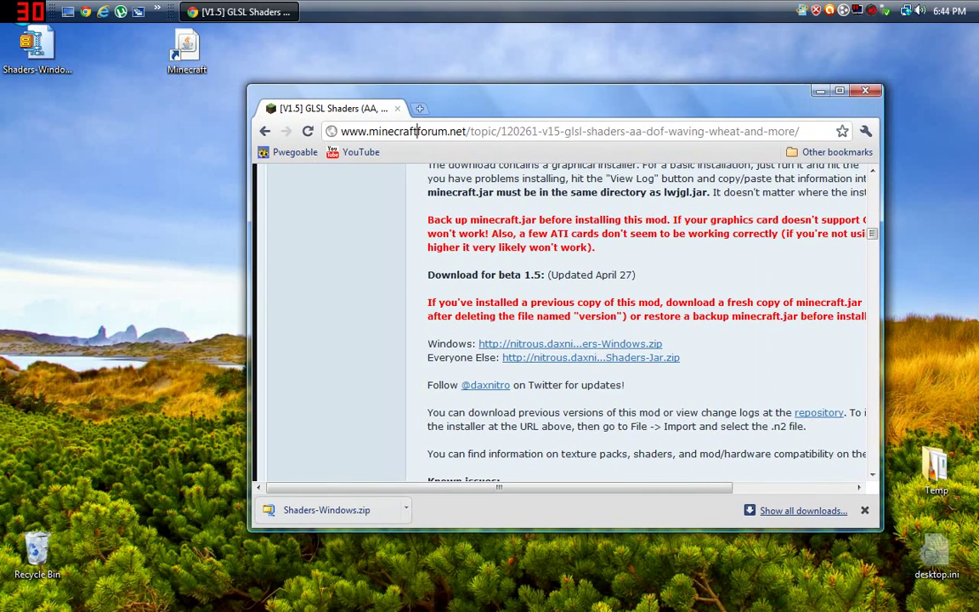
Search Google for the Sugardude puke shader and open its pastebin page
click(418, 131)
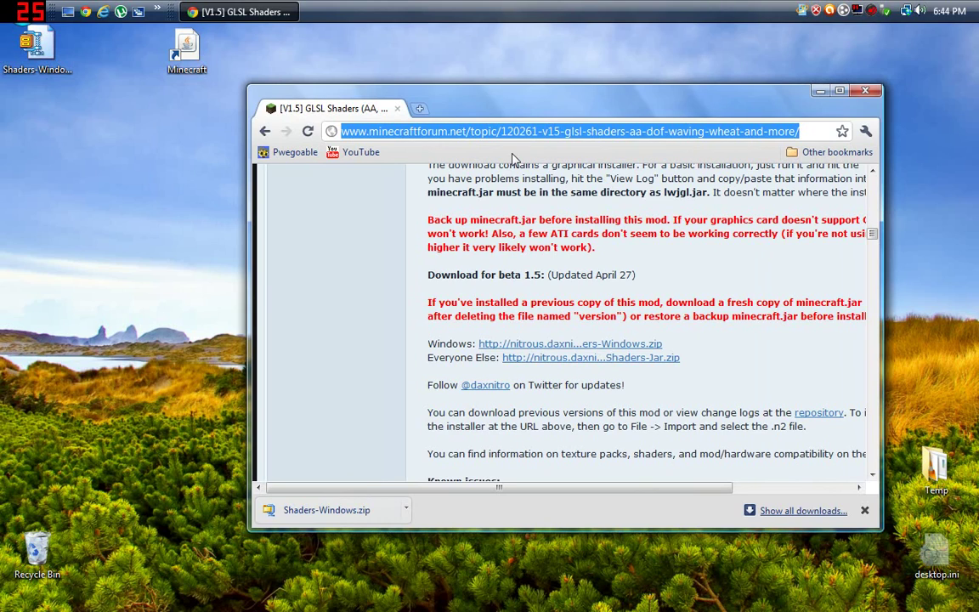
text(sugardud)
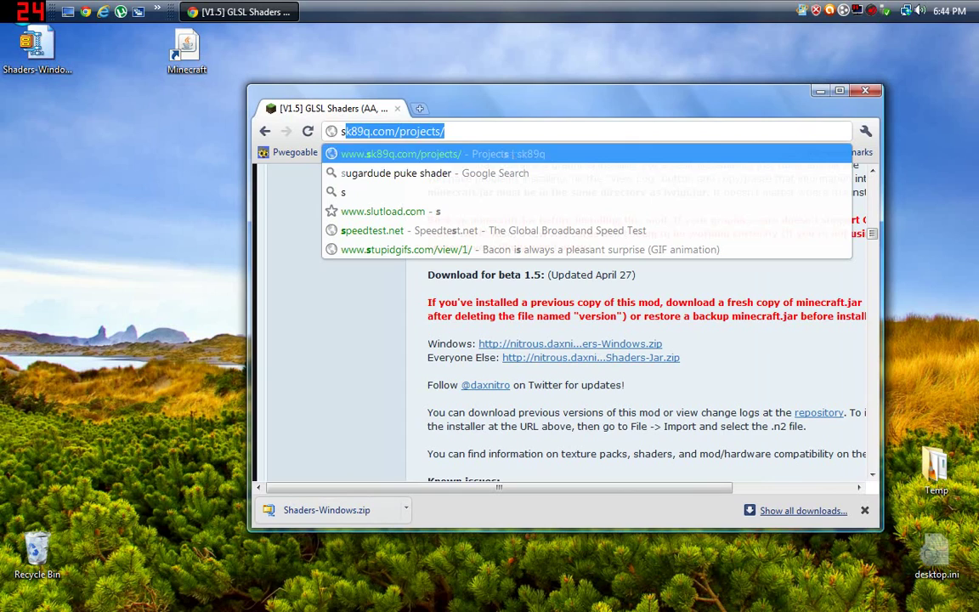
text(e)
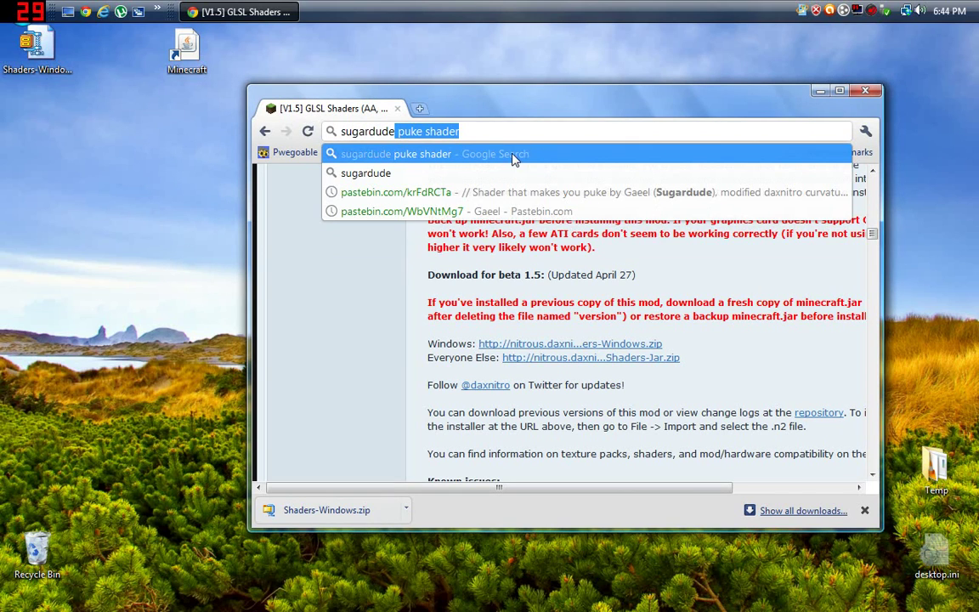
text( pu)
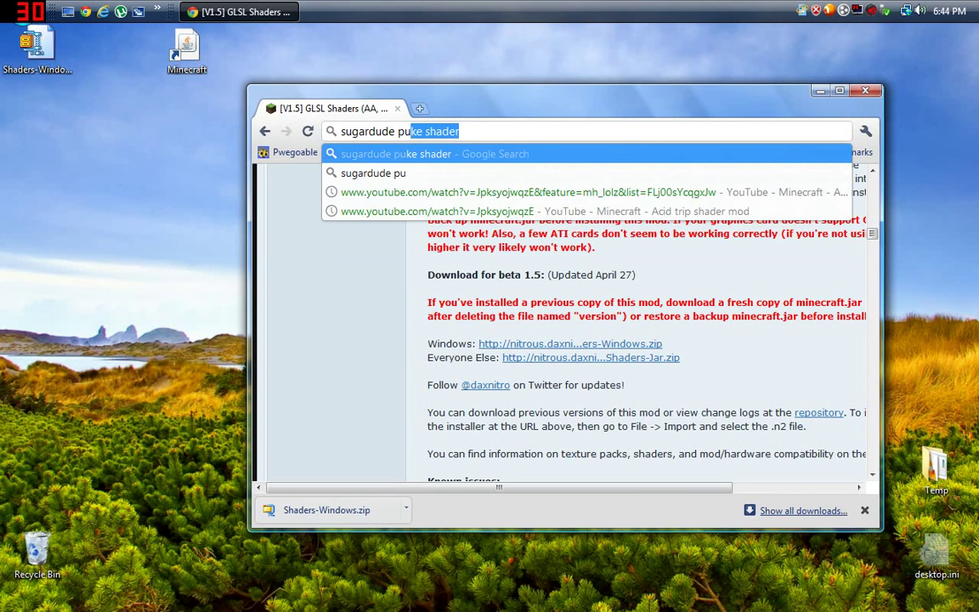
click(513, 157)
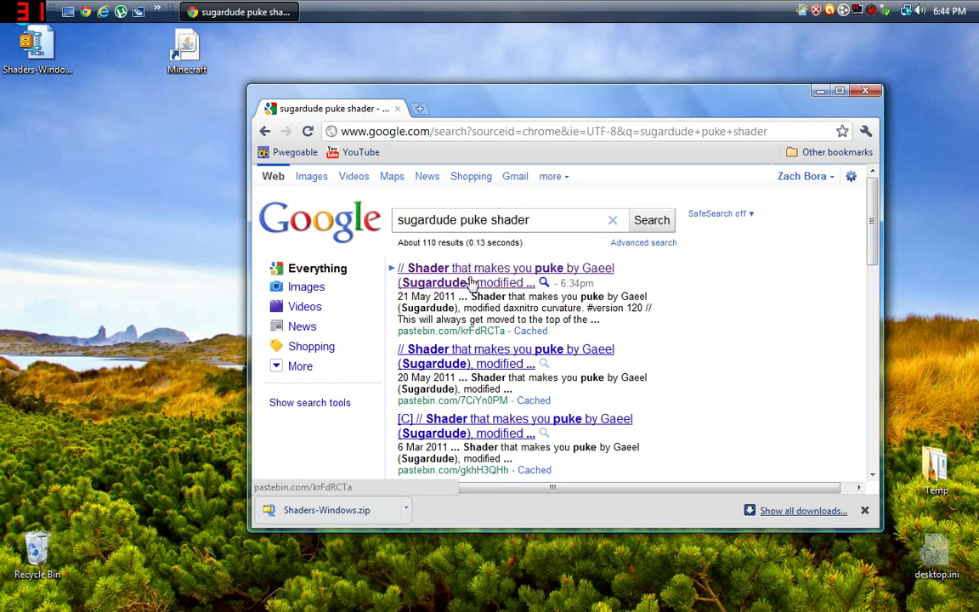
drag(400, 330, 469, 331)
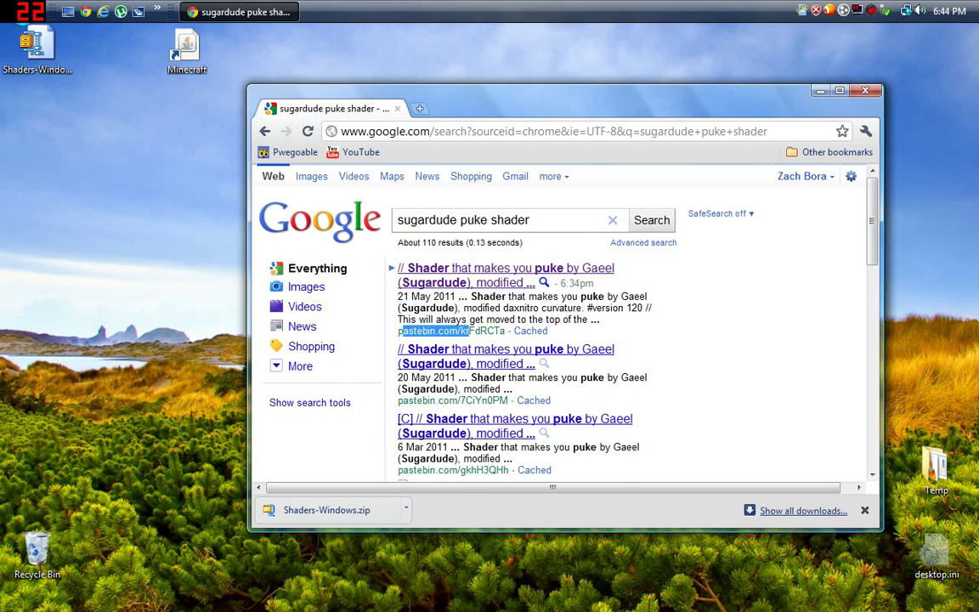
scroll(469, 331, down, 1)
scroll(469, 331, up, 1)
click(478, 273)
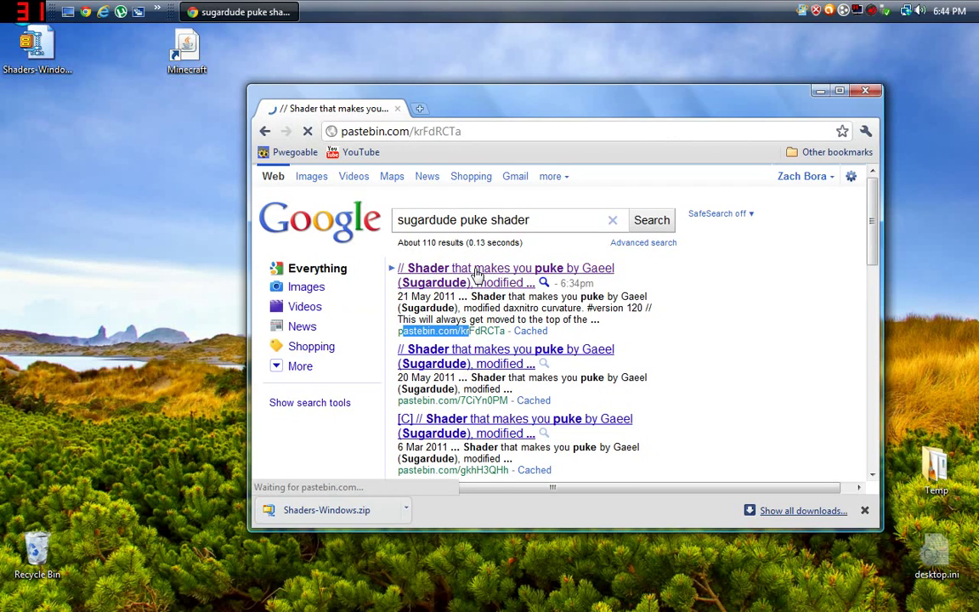
Drag-select the RAW Paste Data shader code on pastebin.com/krFdRCTa
scroll(437, 365, down, 2)
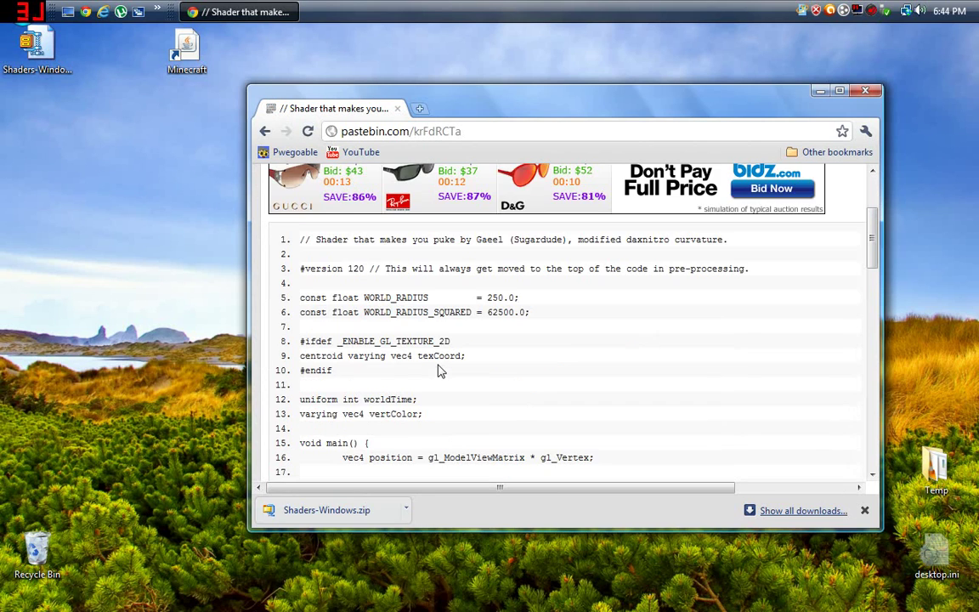
scroll(468, 337, down, 6)
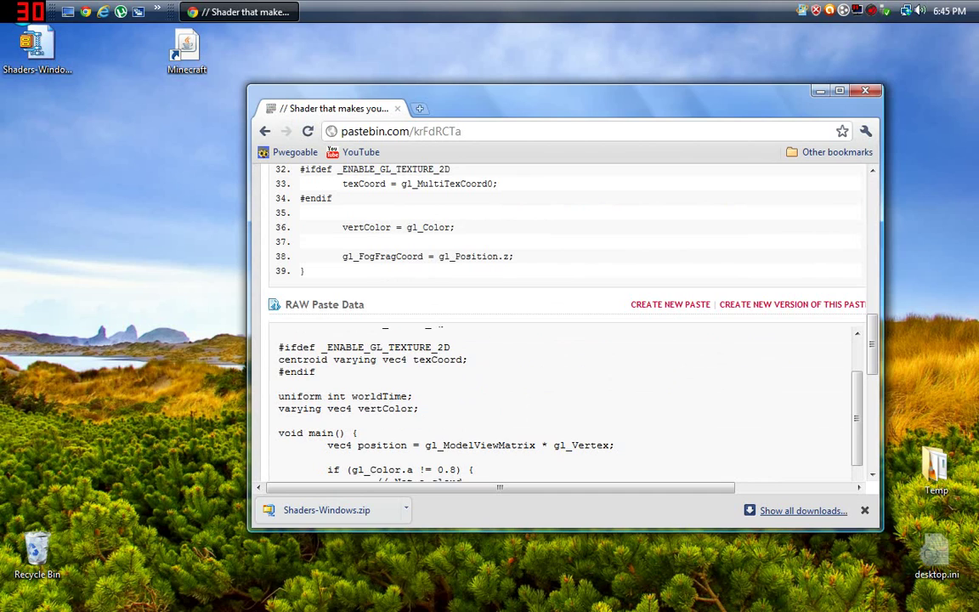
scroll(561, 400, up, 1)
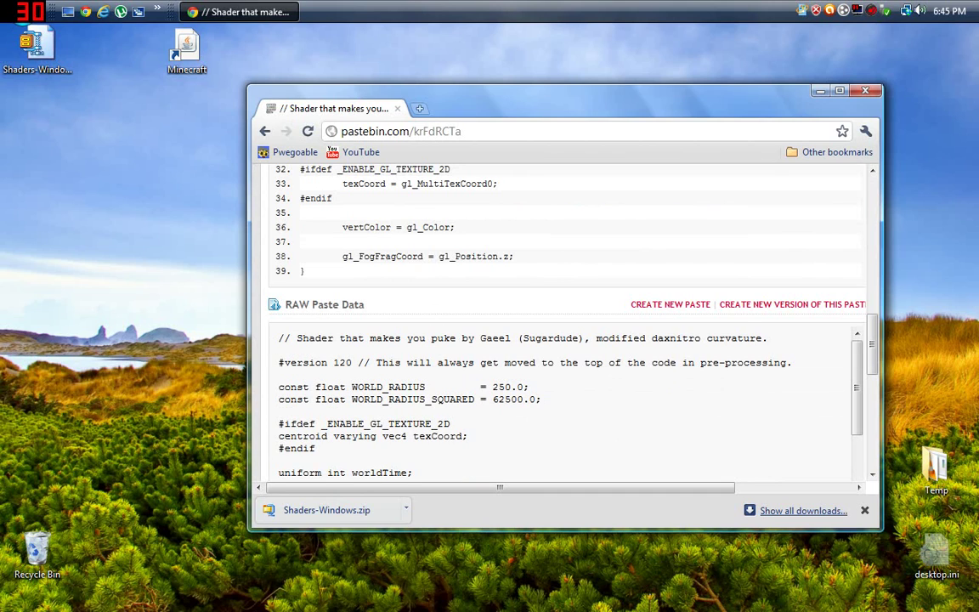
mouse_move(279, 338)
mouse_down()
mouse_move(280, 351)
mouse_move(306, 357)
mouse_move(331, 417)
mouse_move(284, 476)
mouse_up()
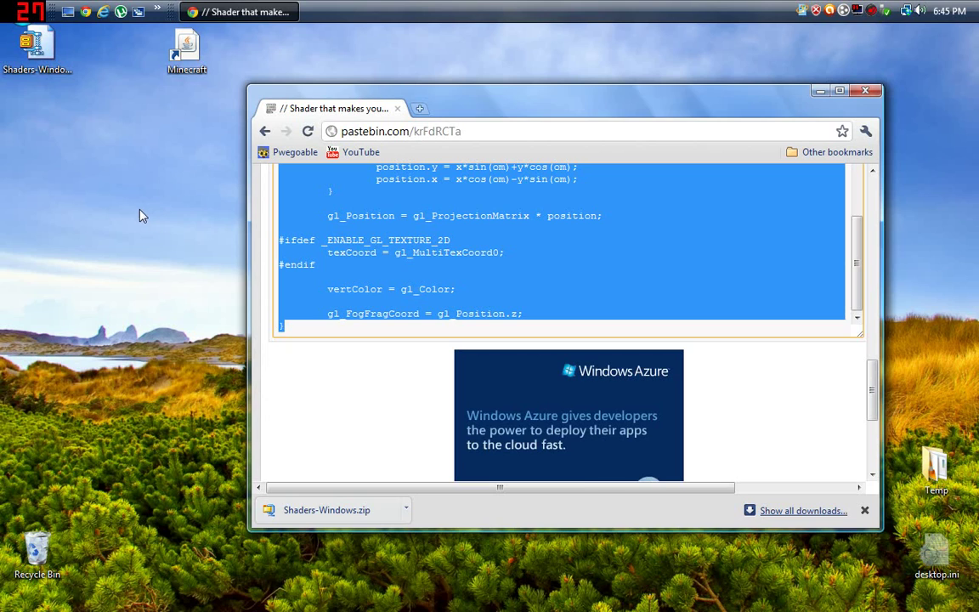
click(144, 211)
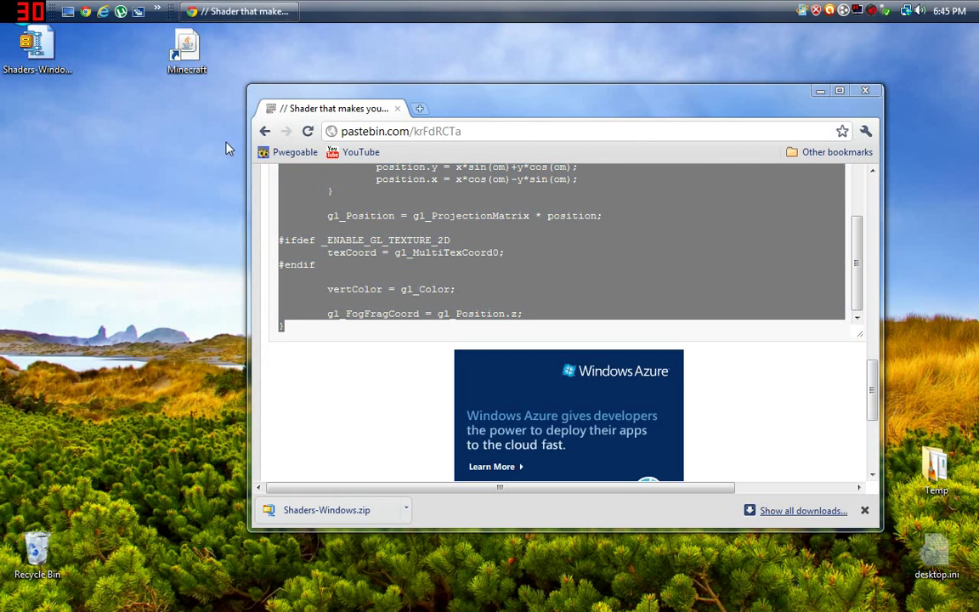
drag(452, 102, 463, 108)
Extract Shaders-Windows.zip into a Shaders-Windows folder and open it
click(34, 50)
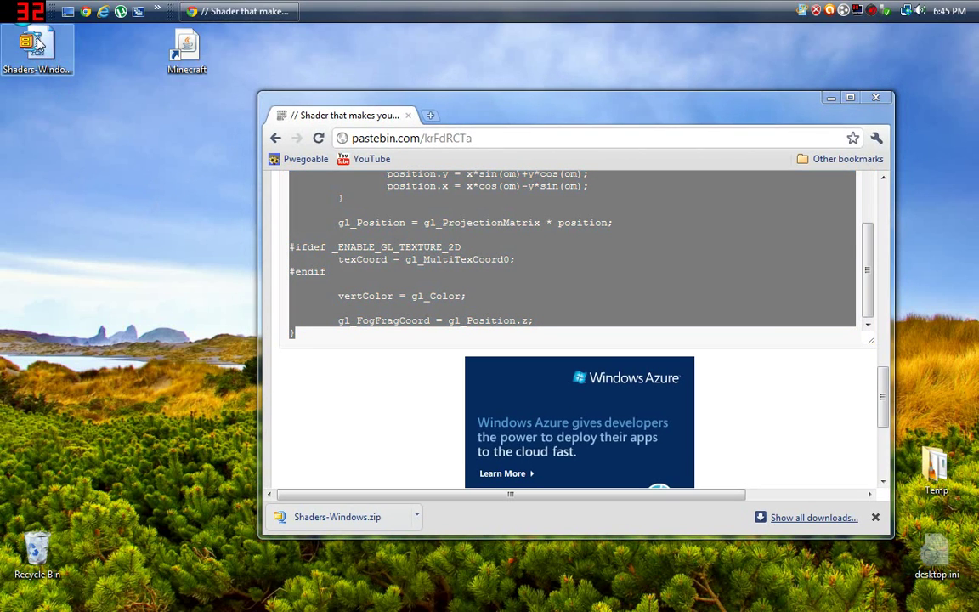
drag(46, 83, 53, 132)
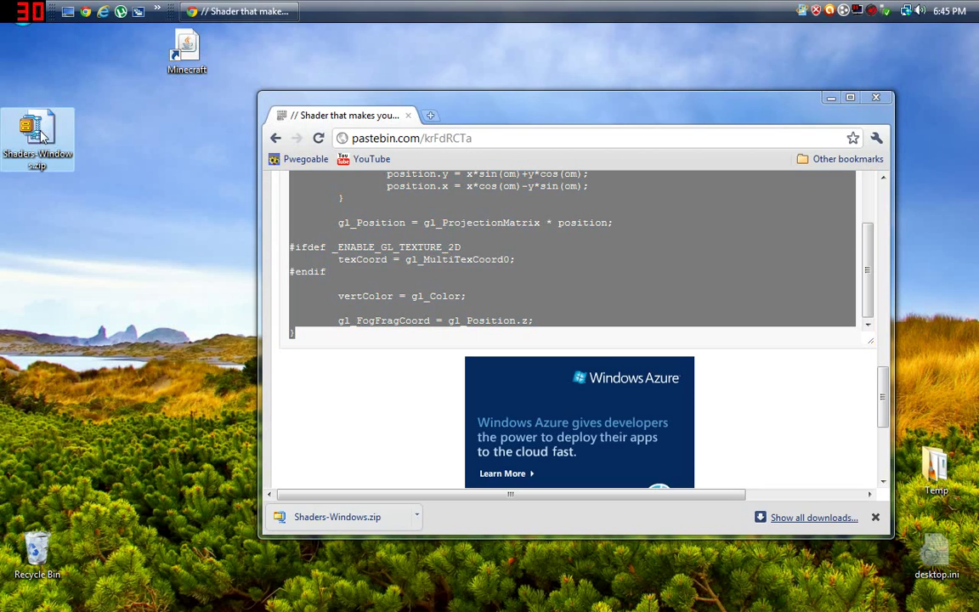
right_click(42, 136)
click(102, 343)
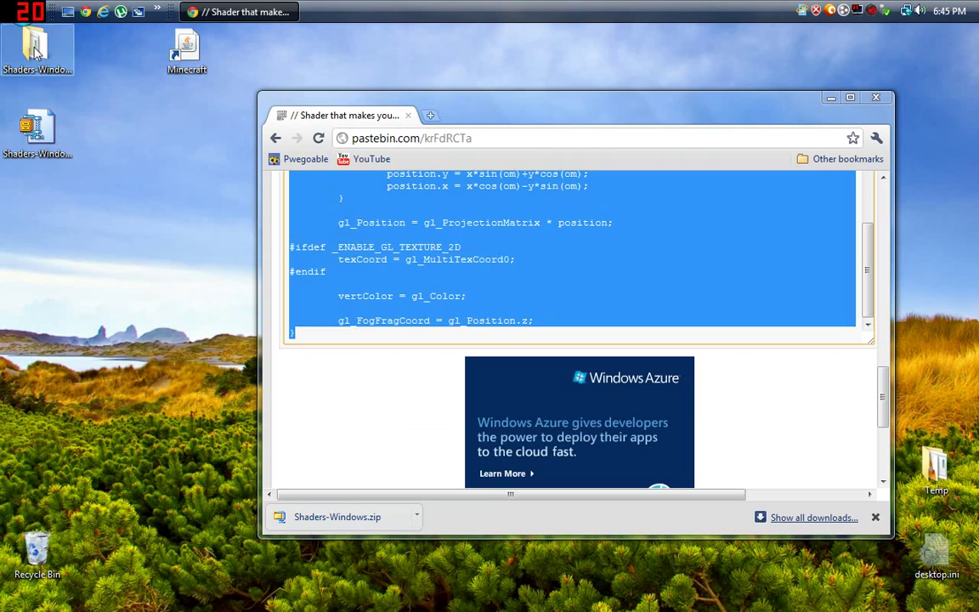
double_click(36, 53)
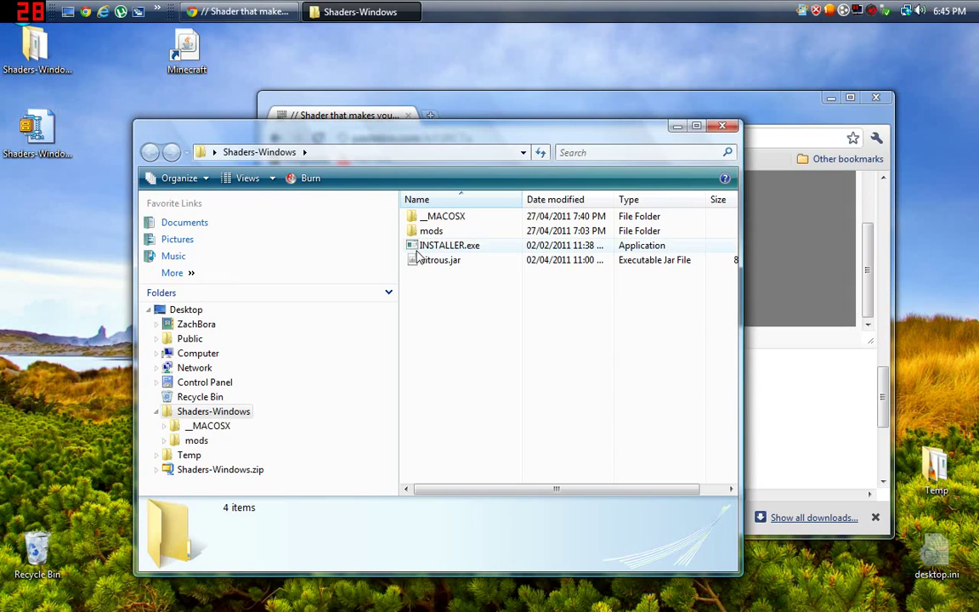
drag(397, 328, 246, 330)
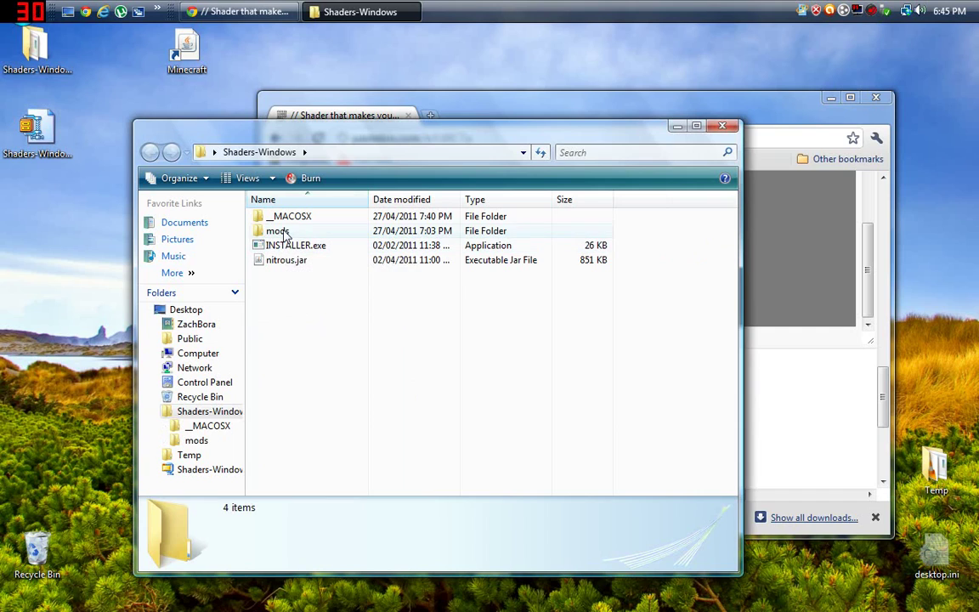
Drill down through mods > shaders > contents > files > shaders
double_click(284, 232)
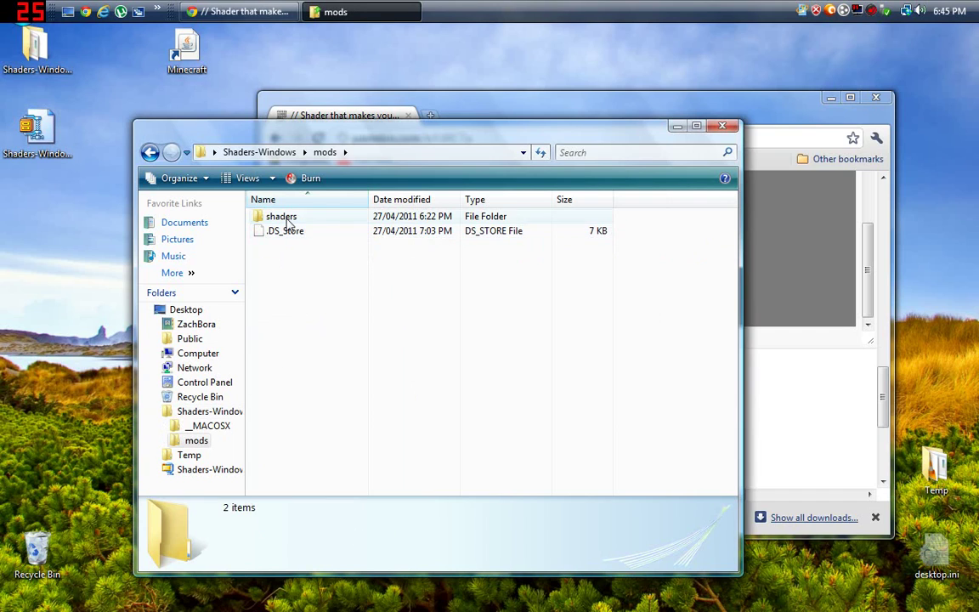
double_click(288, 219)
double_click(284, 231)
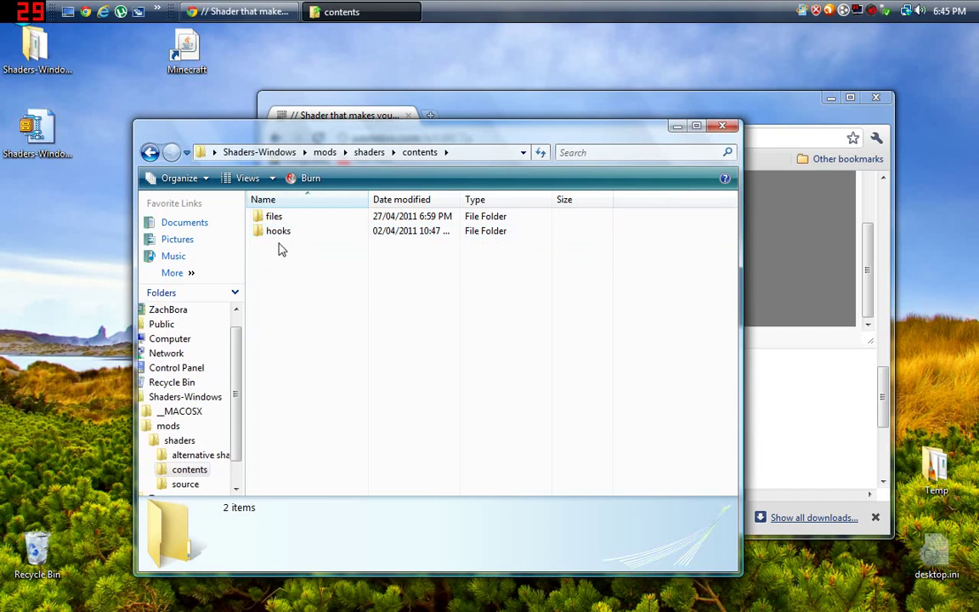
double_click(285, 217)
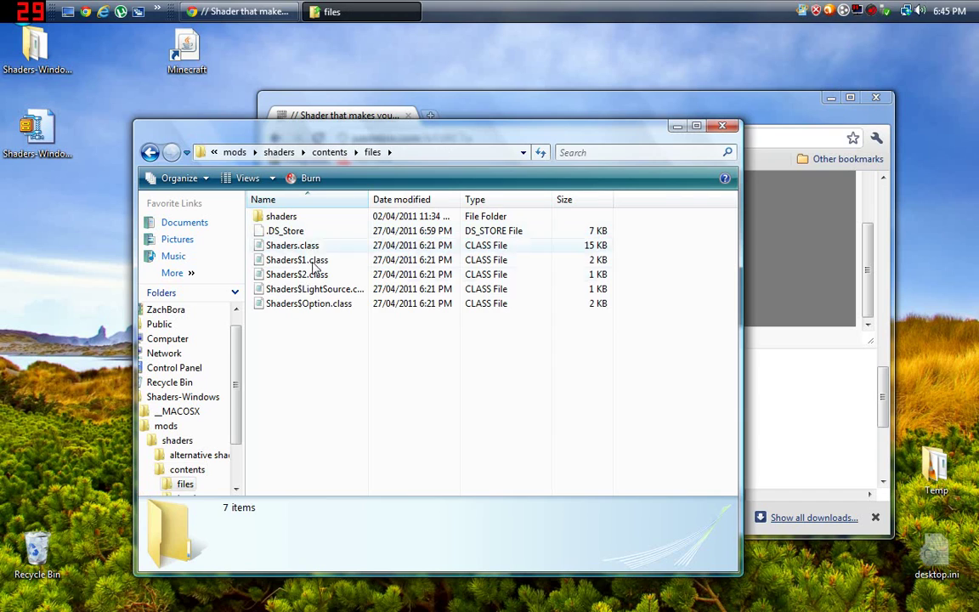
double_click(287, 217)
Widen the folder tree and enlarge the Explorer window to show more folders
drag(338, 314, 249, 204)
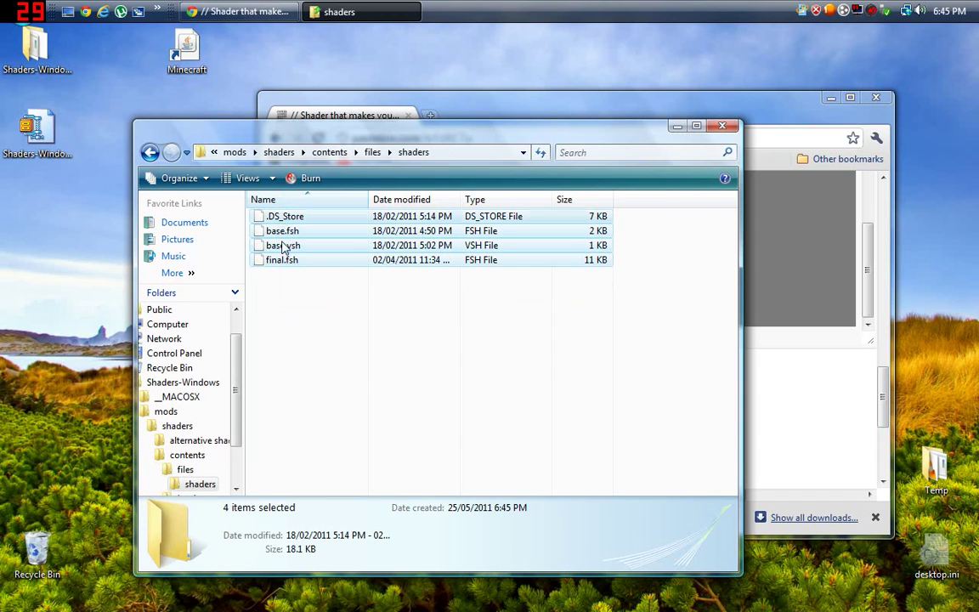
drag(244, 343, 296, 345)
click(344, 322)
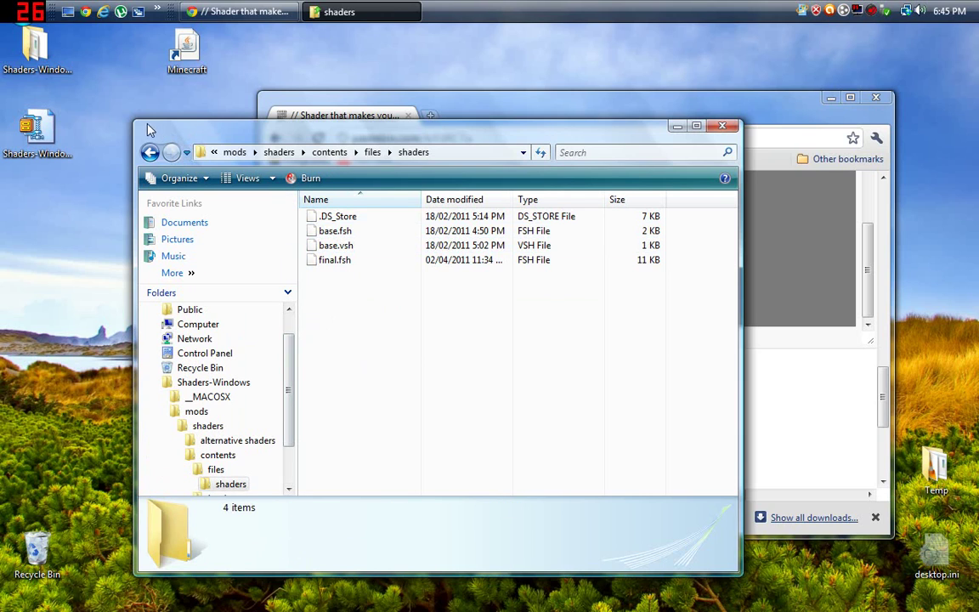
drag(135, 121, 112, 78)
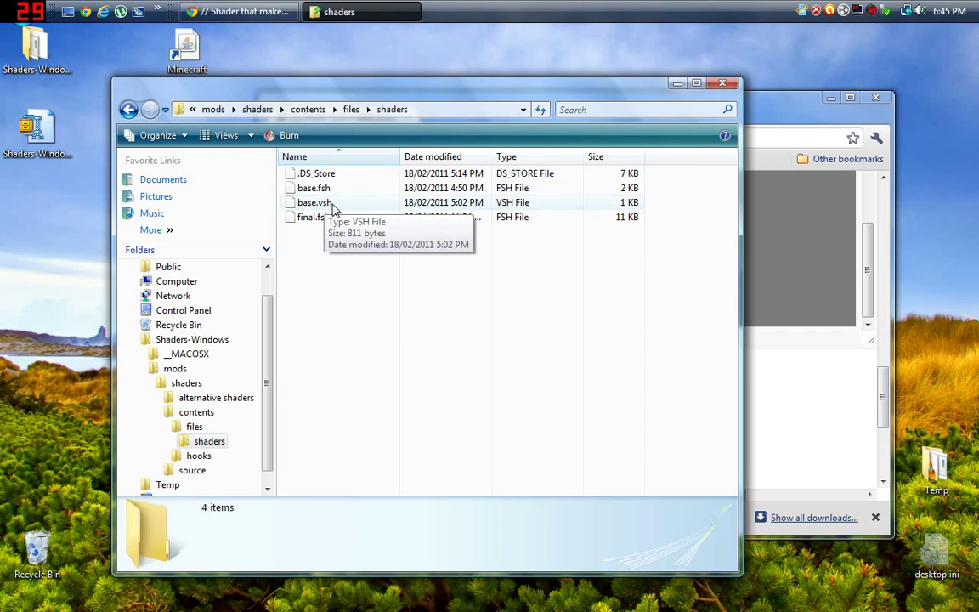
Replace base.vsh's code in Notepad++ with the pasted worldTime puke shader and save it
click(333, 205)
right_click(316, 205)
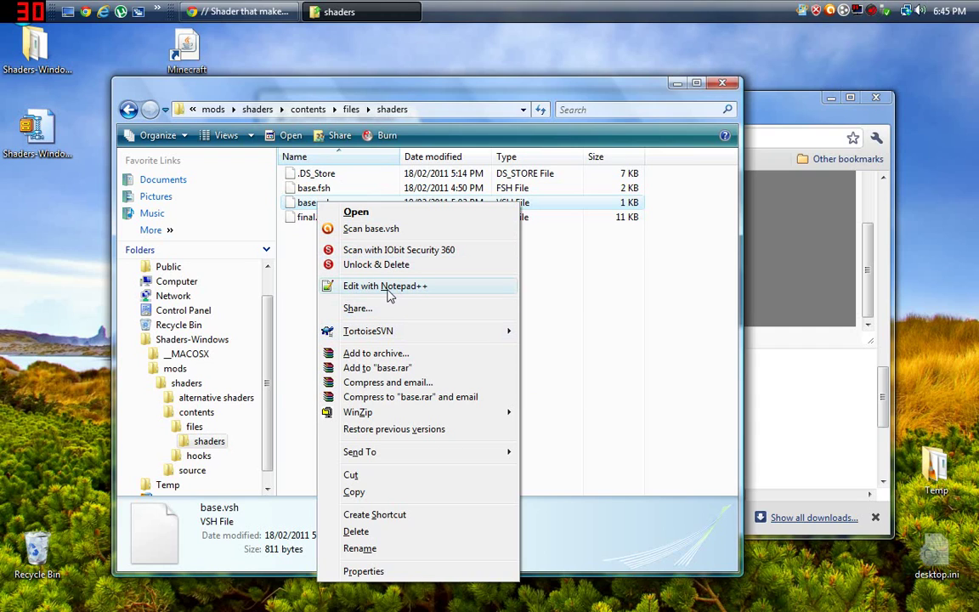
click(381, 287)
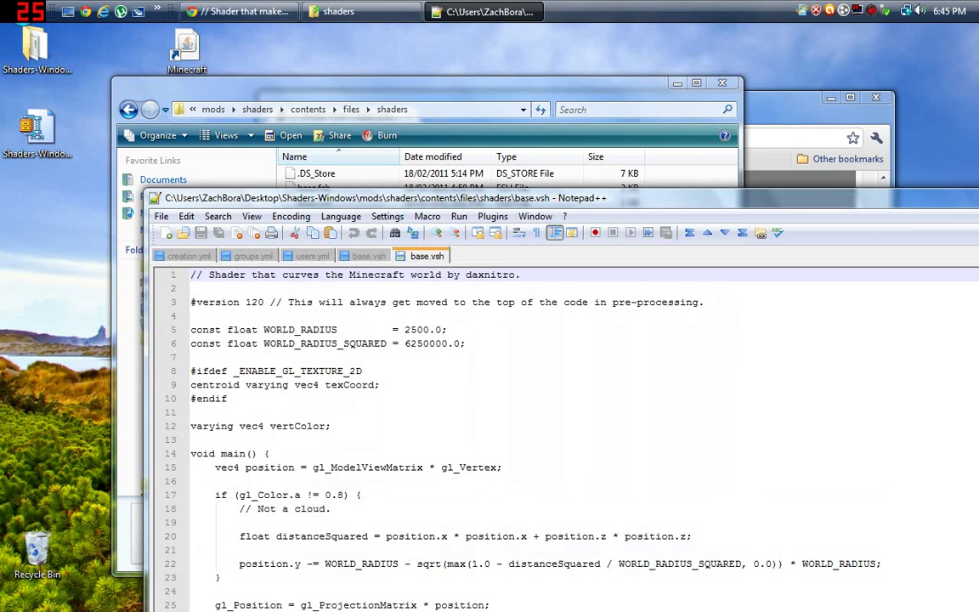
key(ctrl+a)
key(ctrl+v)
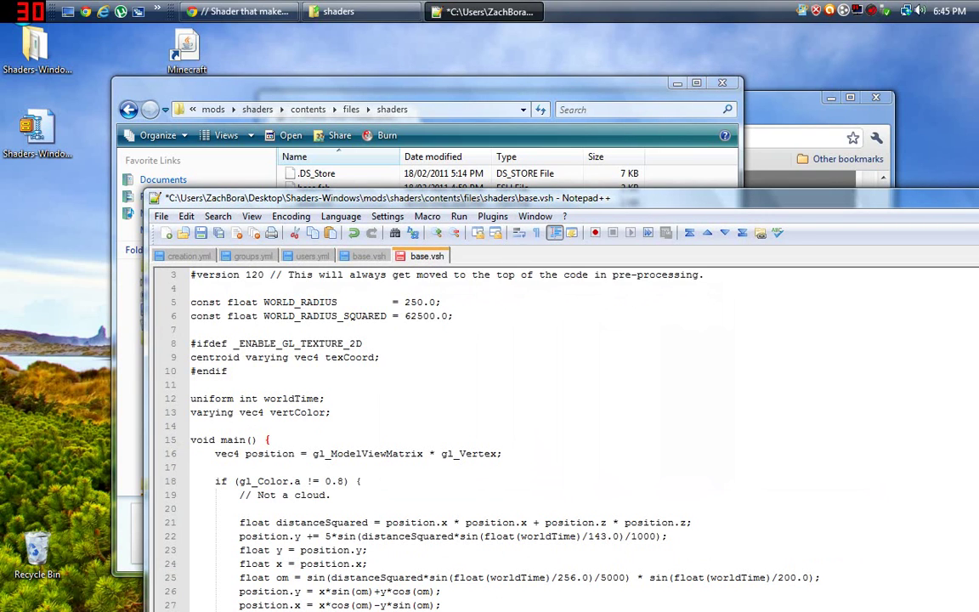
key(ctrl+s)
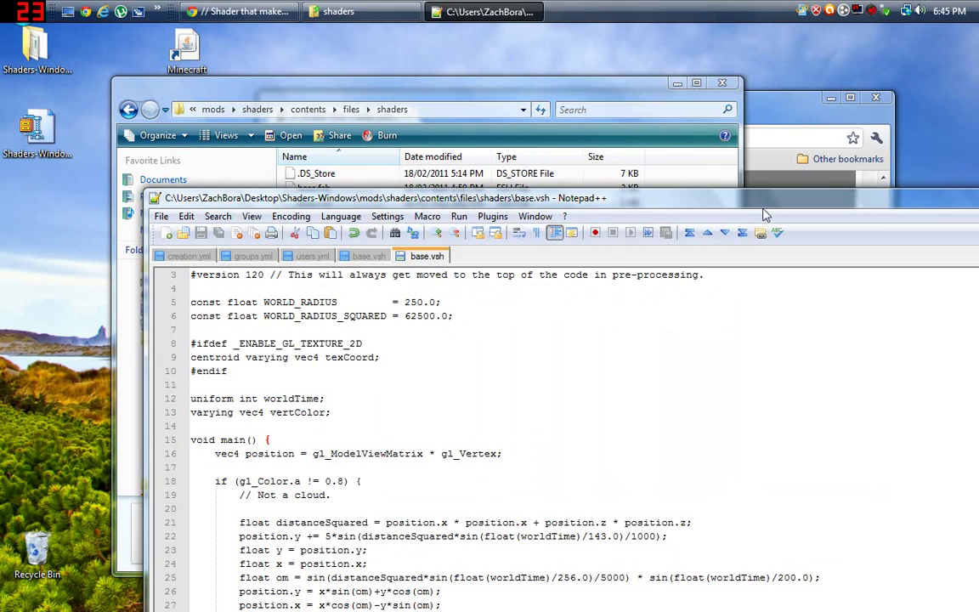
drag(690, 196, 493, 188)
Close Notepad++ and select base.fsh and final.fsh in the files > shaders folder
click(908, 188)
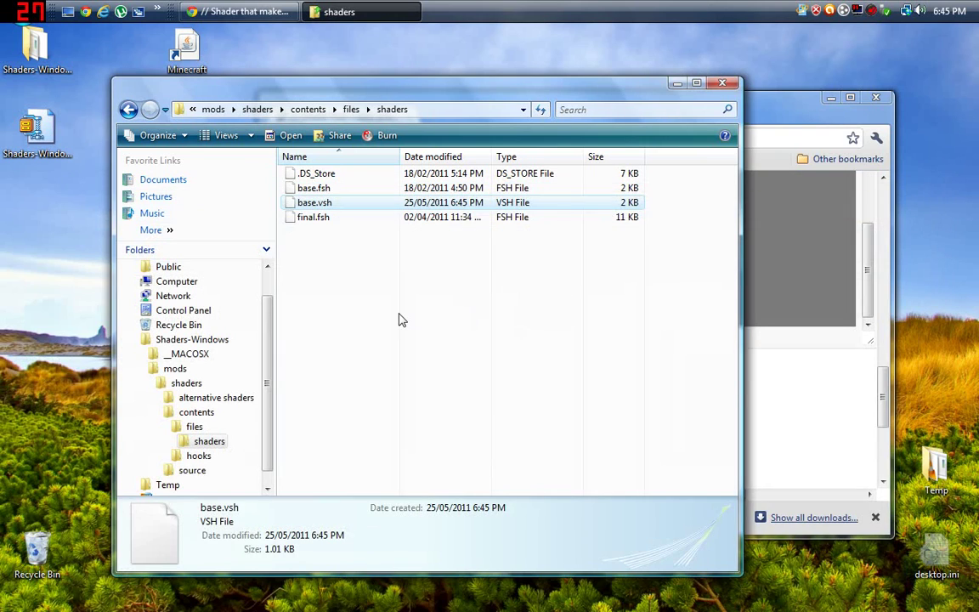
click(399, 318)
drag(274, 348, 284, 359)
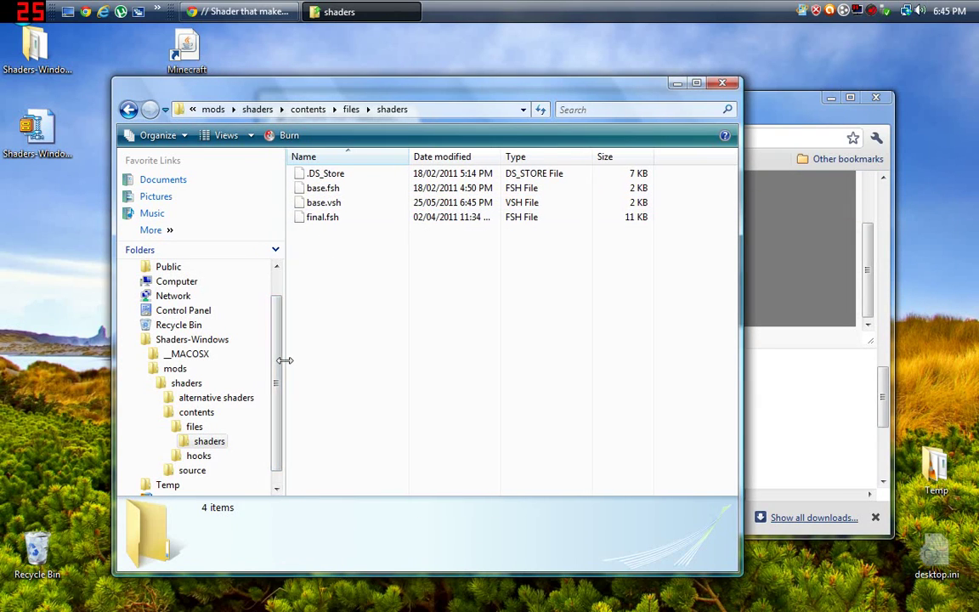
scroll(259, 401, down, 1)
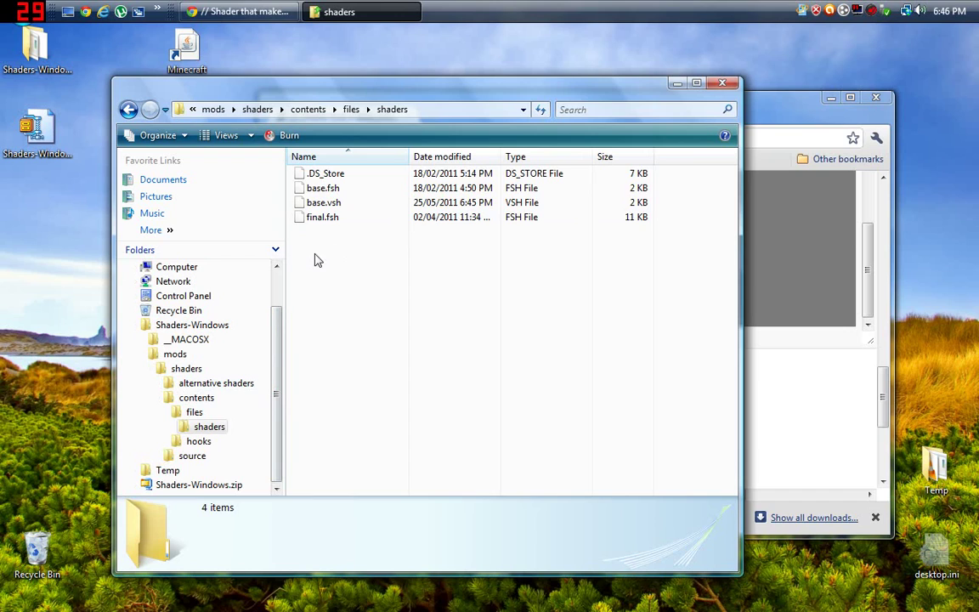
click(341, 188)
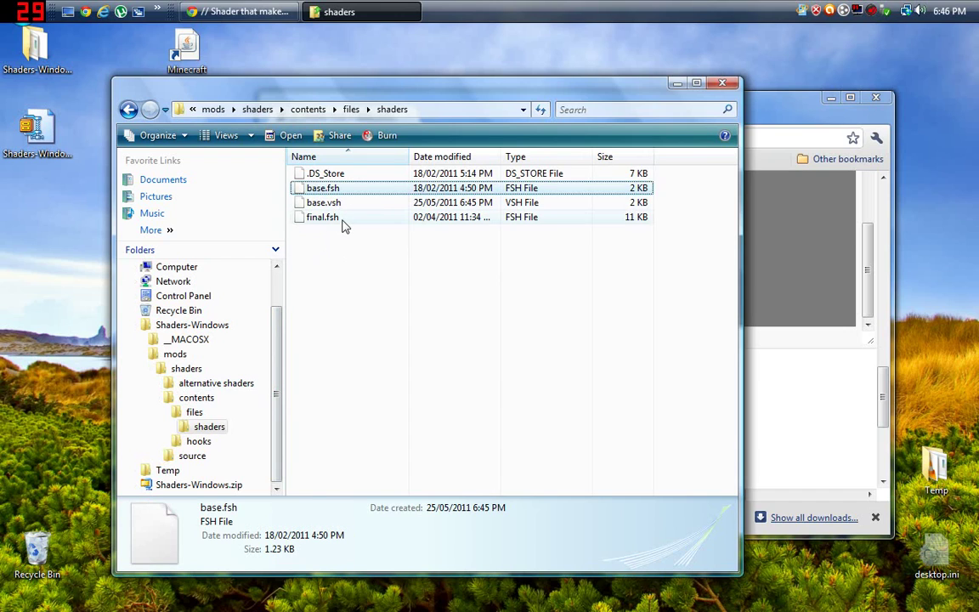
ctrl+click(342, 219)
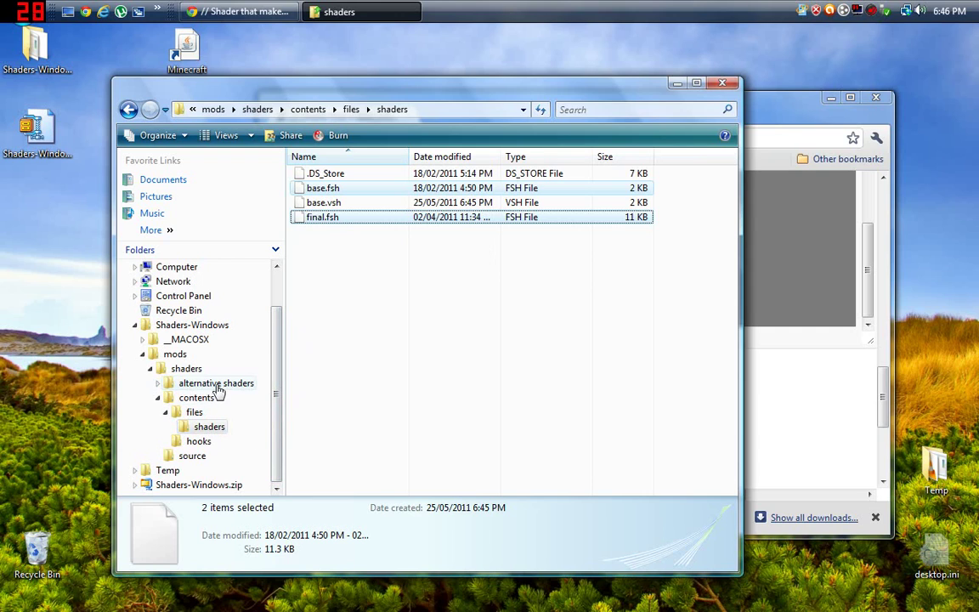
Open alternative shaders > daxnitro-msaa only and select its base.fsh
click(157, 384)
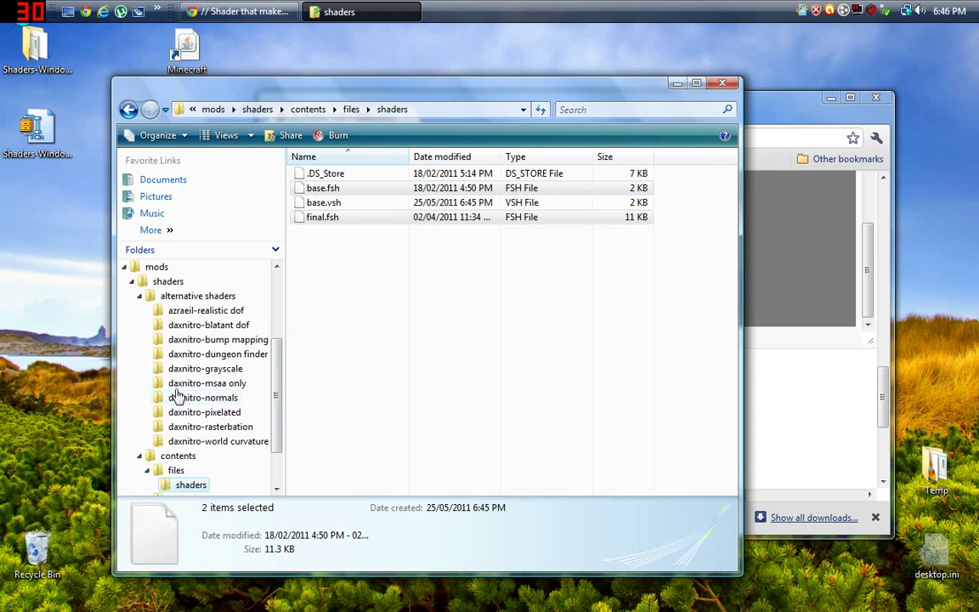
click(194, 384)
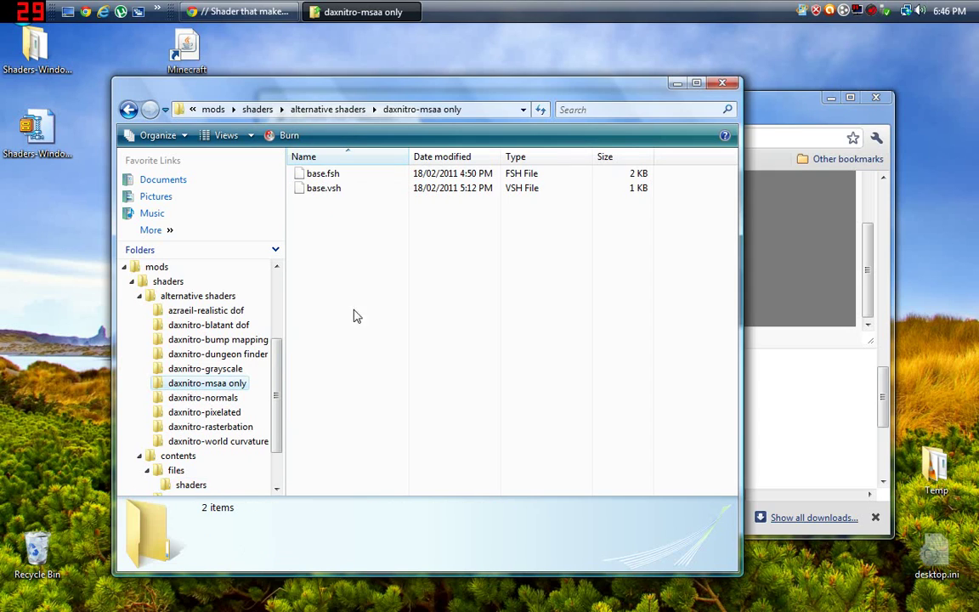
mouse_move(374, 265)
mouse_down()
mouse_move(338, 192)
mouse_move(365, 201)
mouse_up()
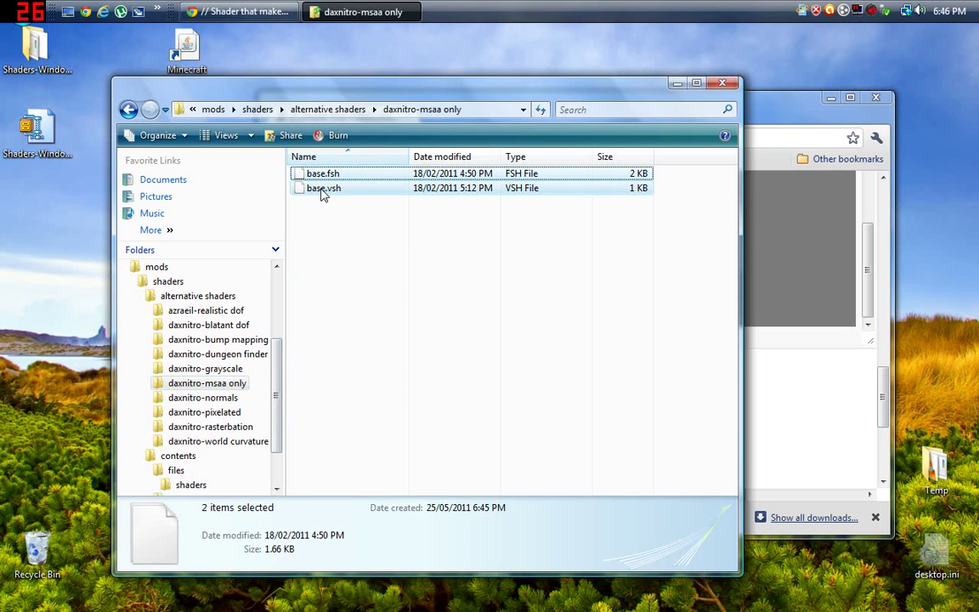
click(344, 179)
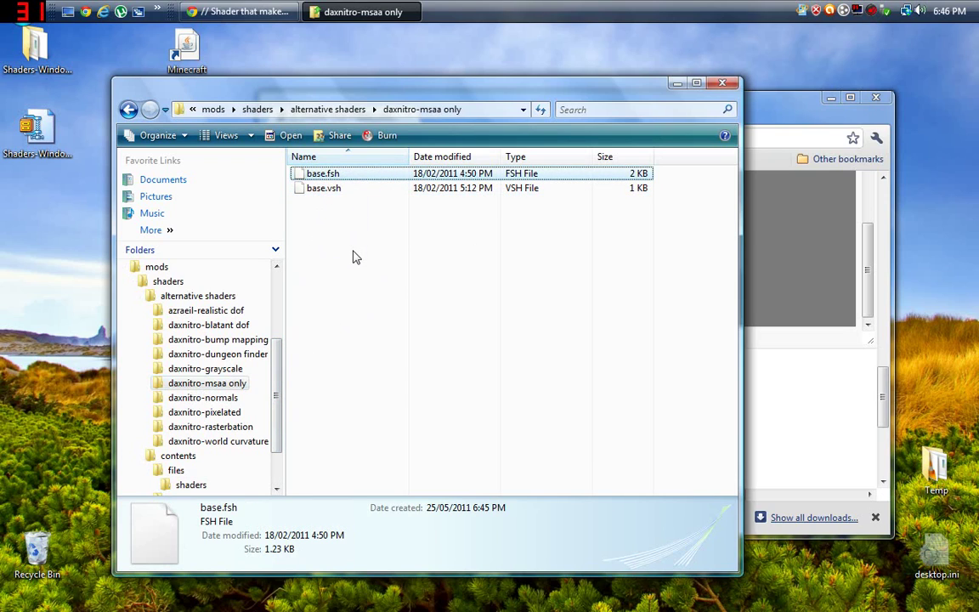
drag(278, 385, 280, 412)
Paste that base.fsh into contents\files\shaders, replacing the existing copy
click(188, 427)
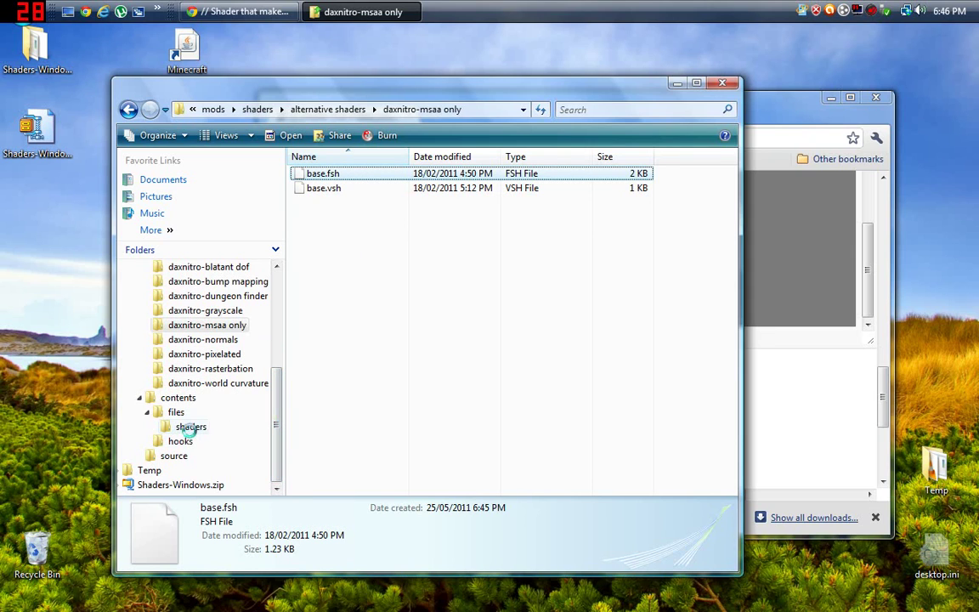
right_click(354, 300)
click(384, 416)
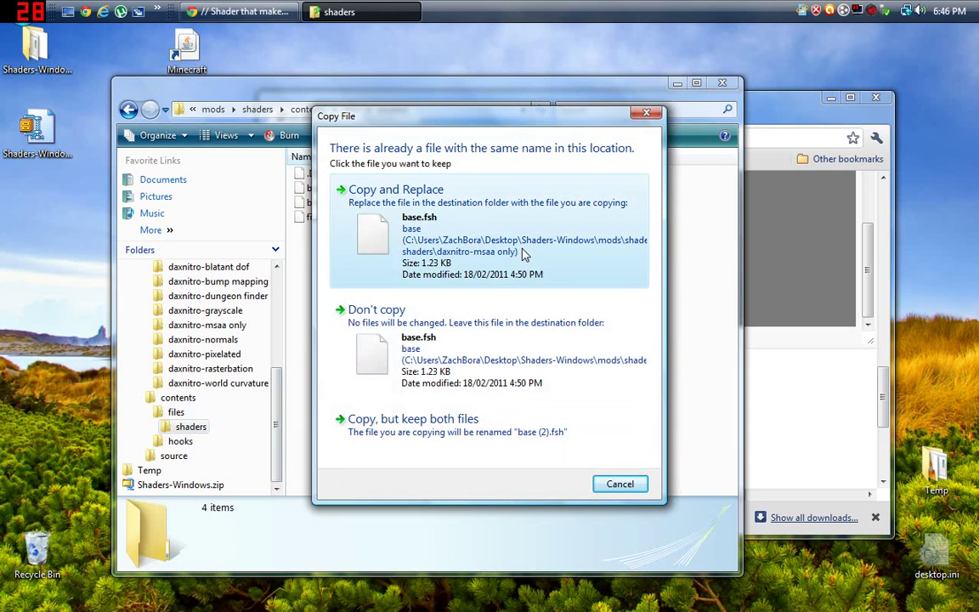
click(523, 254)
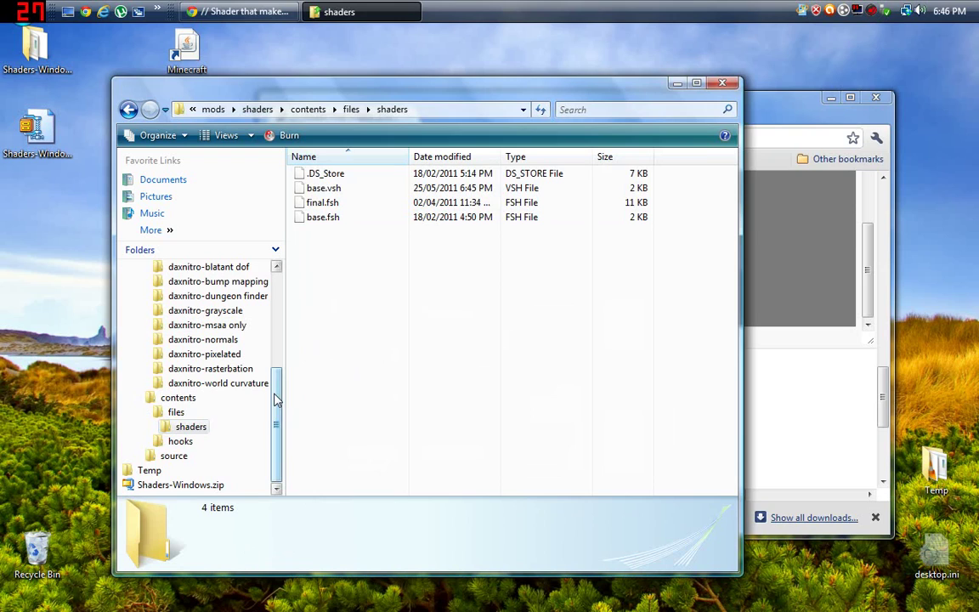
Browse the daxnitro and azraeil alternative shader folders to compare their files
drag(275, 418, 283, 378)
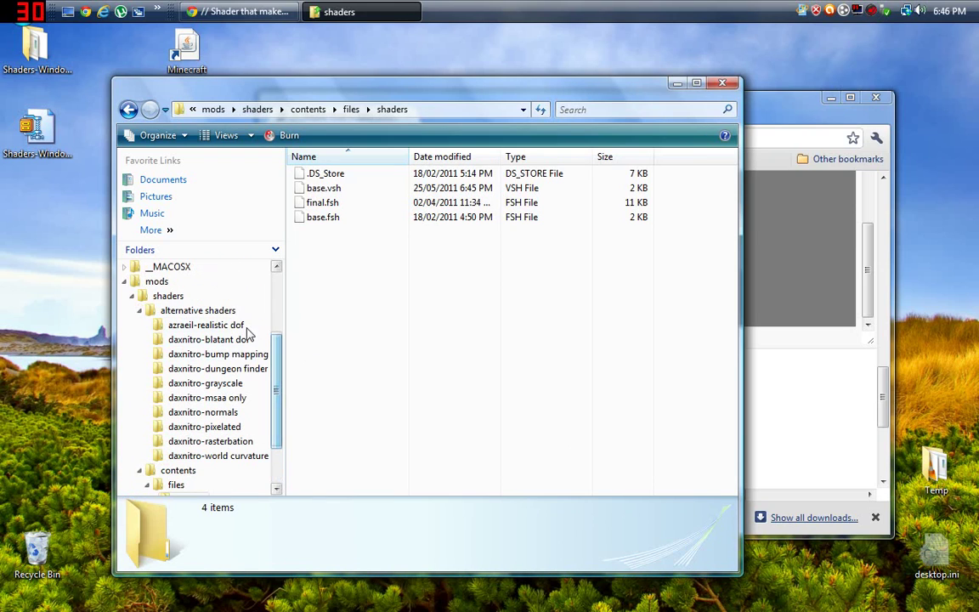
click(228, 412)
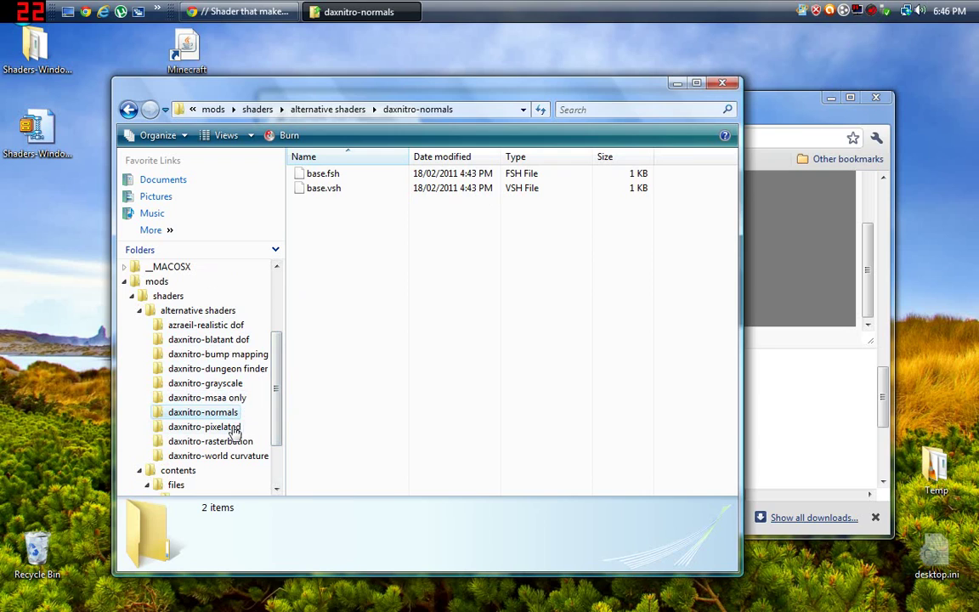
click(231, 398)
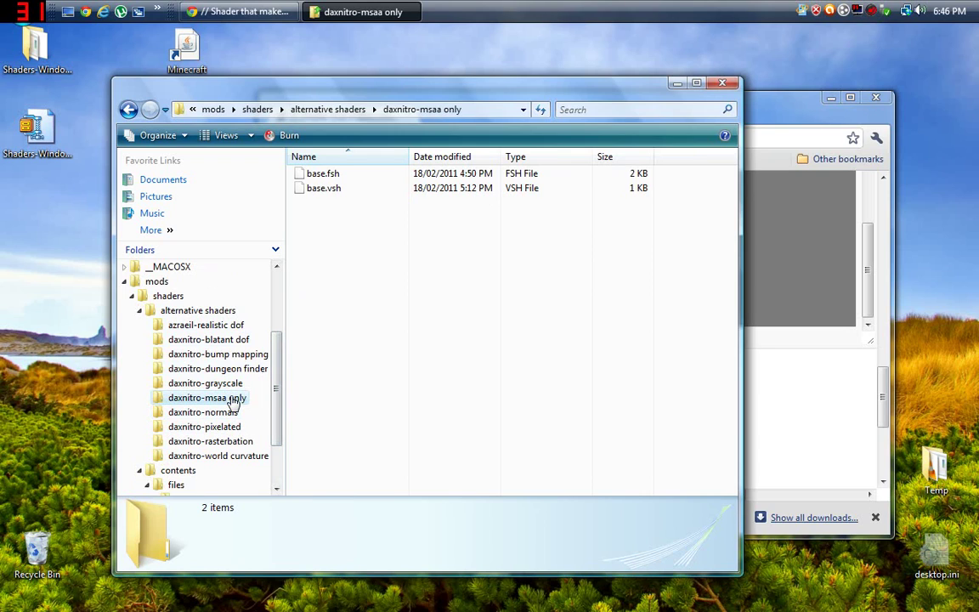
click(226, 440)
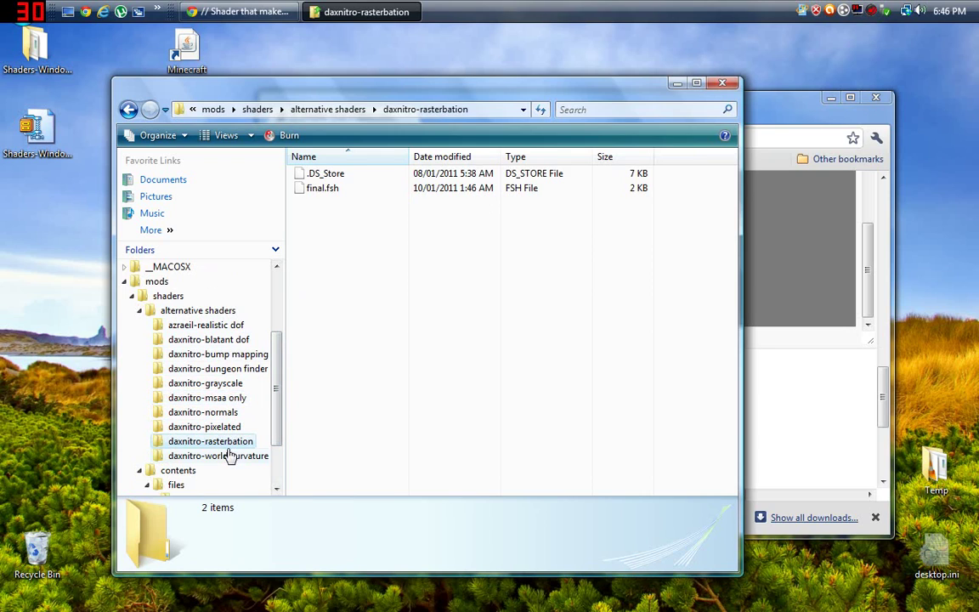
click(230, 456)
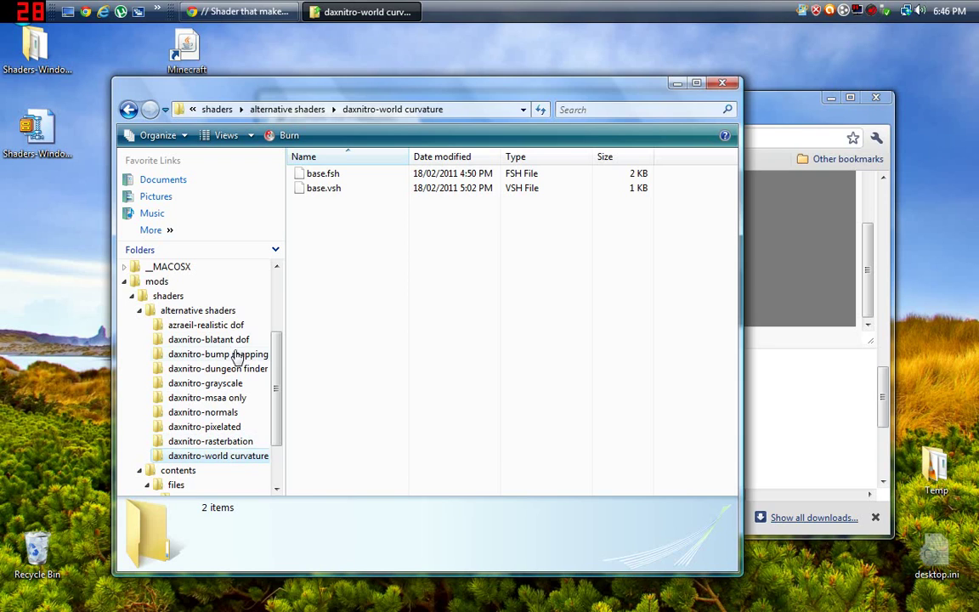
click(212, 339)
click(220, 325)
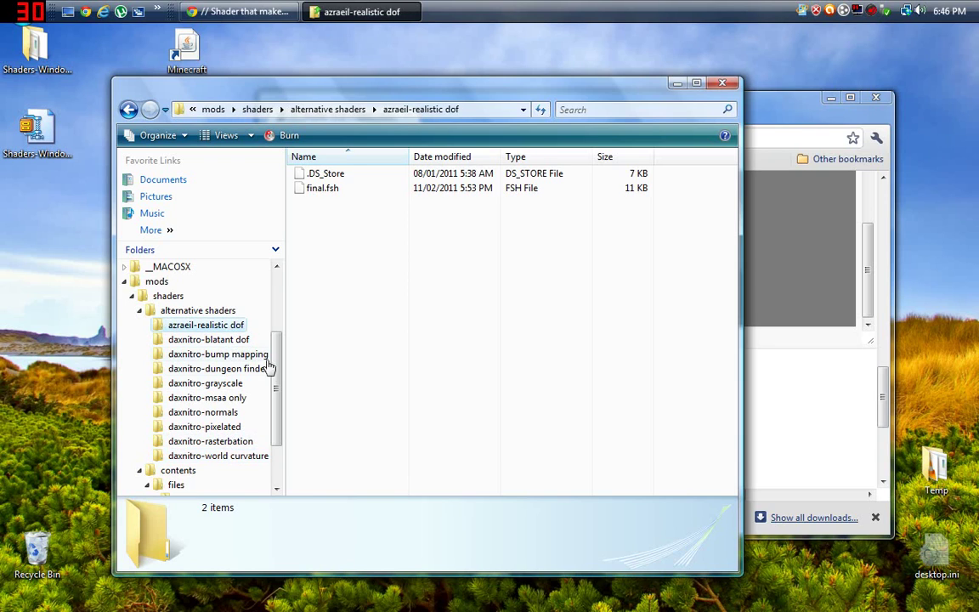
scroll(195, 425, down, 2)
Delete final.fsh from the files > shaders folder and confirm
click(194, 422)
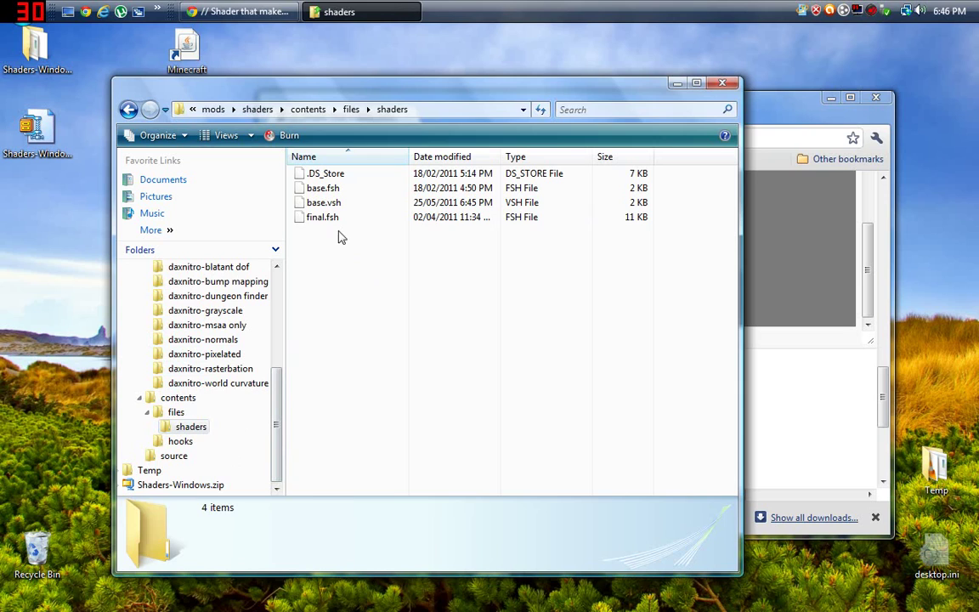
click(321, 216)
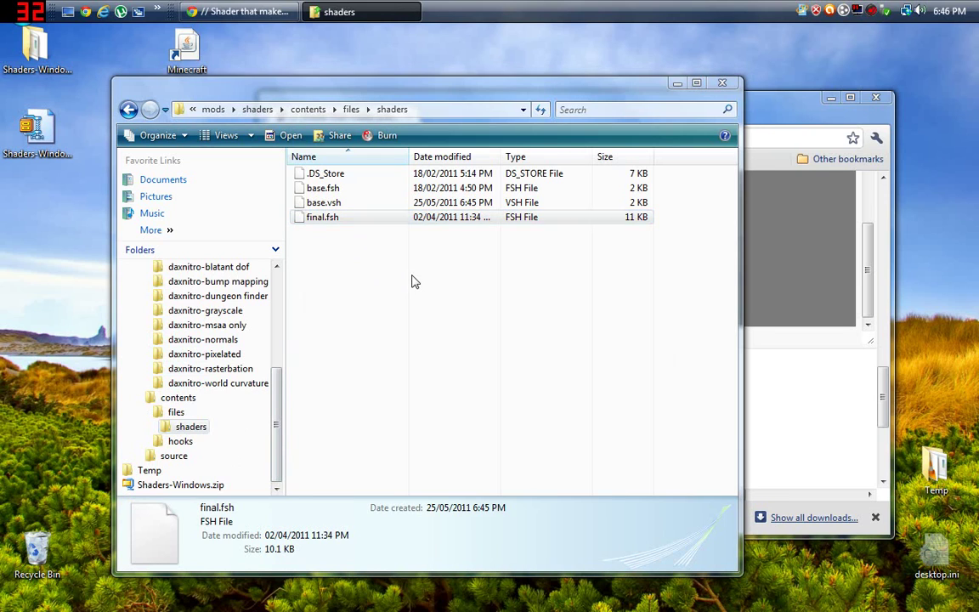
key(Delete)
key(Return)
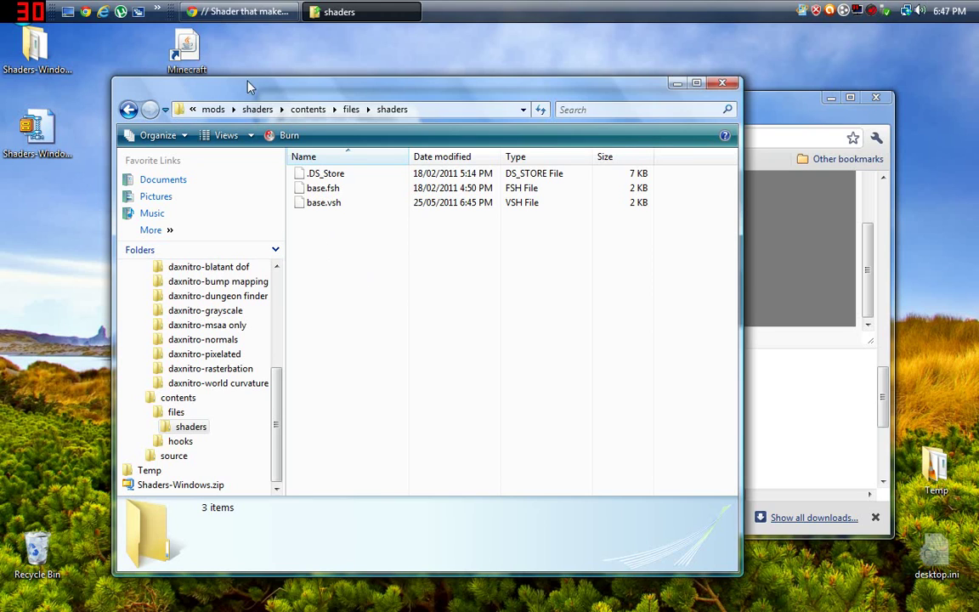
Run Nitrous from Shaders-Windows and install the Shaders by Daxnitro 1.0.7 mod for B1.5
drag(276, 405, 274, 357)
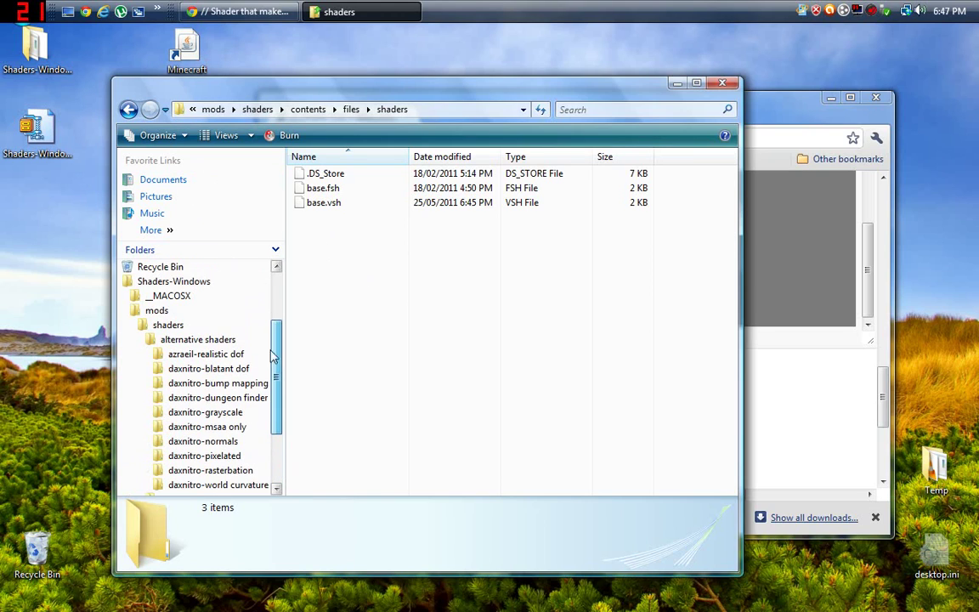
click(191, 281)
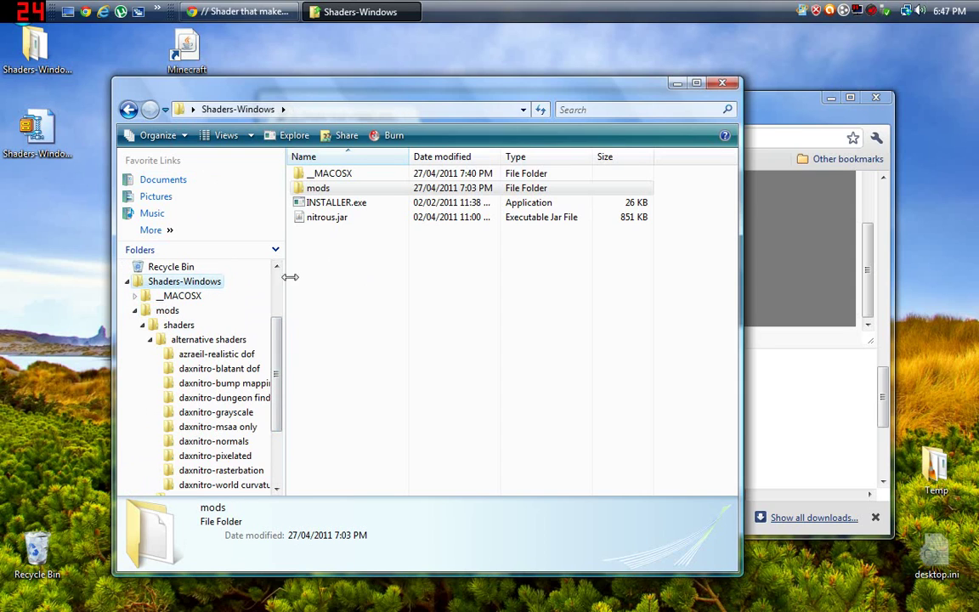
double_click(356, 209)
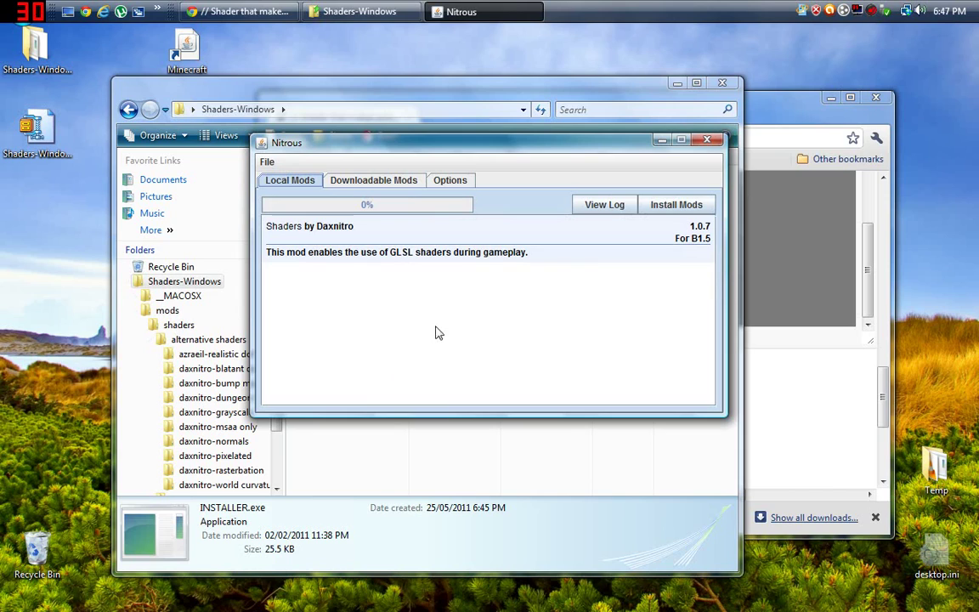
click(672, 204)
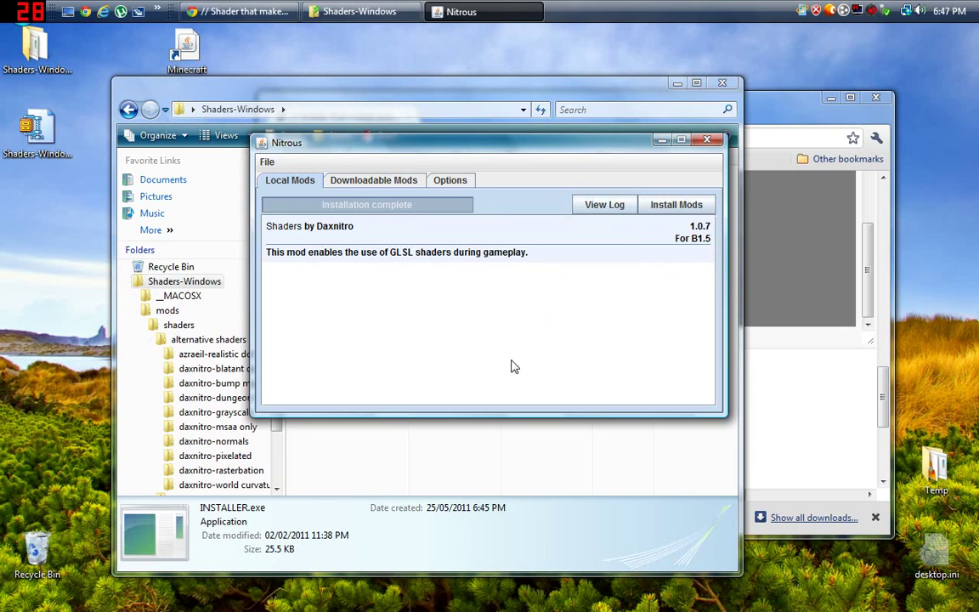
double_click(185, 51)
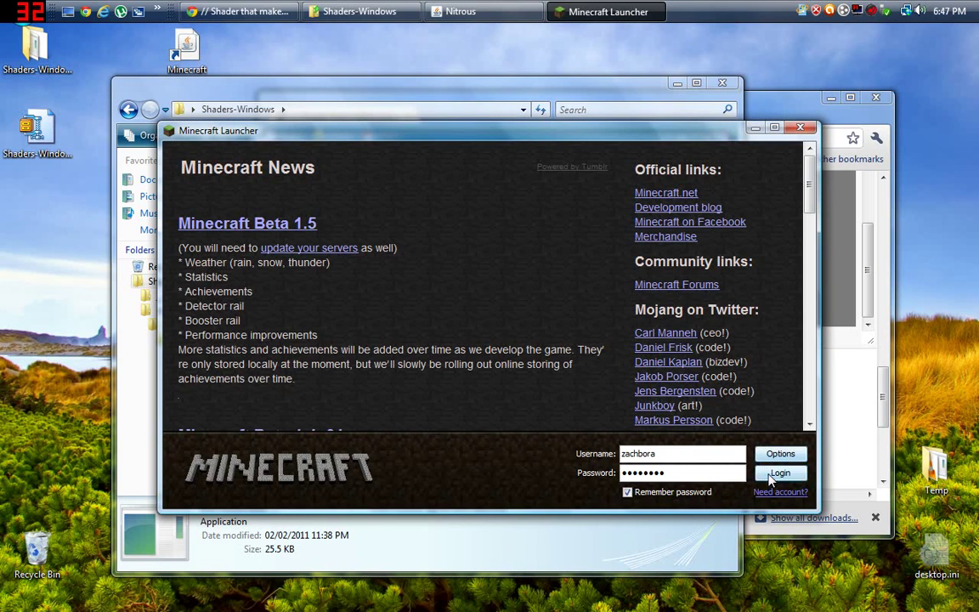
Log in, load the top single-player world with the puke shader warping terrain, then pause
click(770, 479)
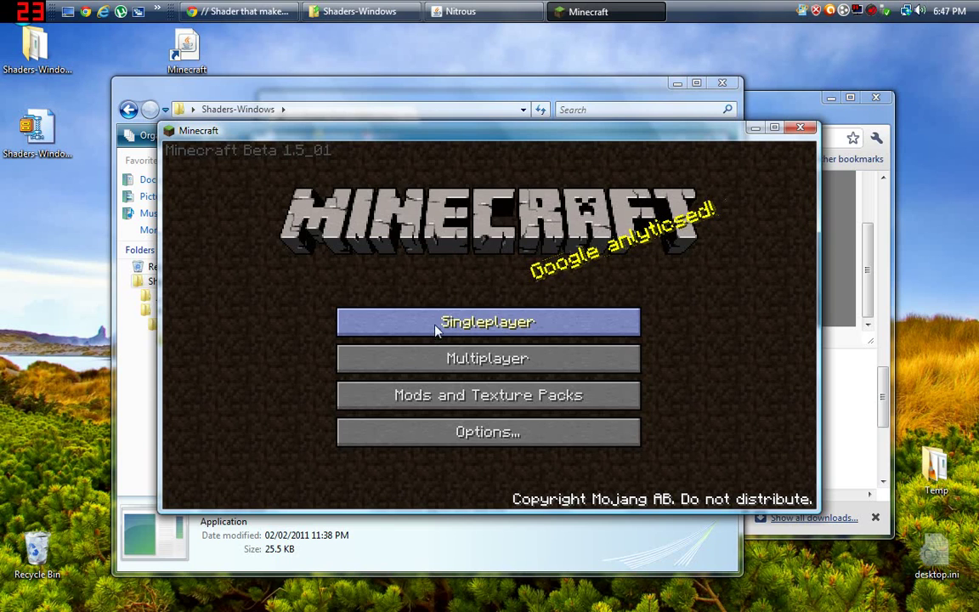
click(437, 319)
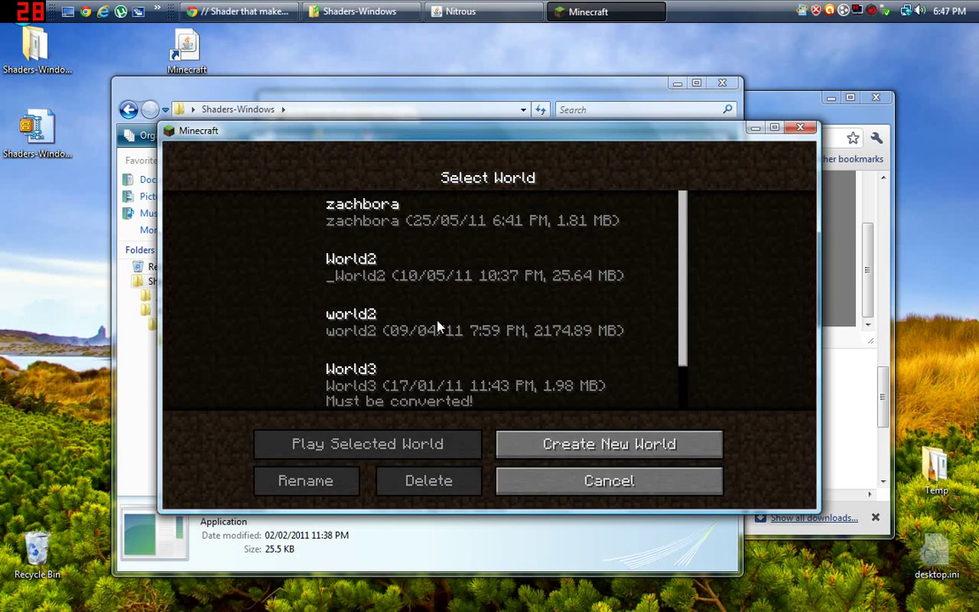
click(404, 219)
click(407, 441)
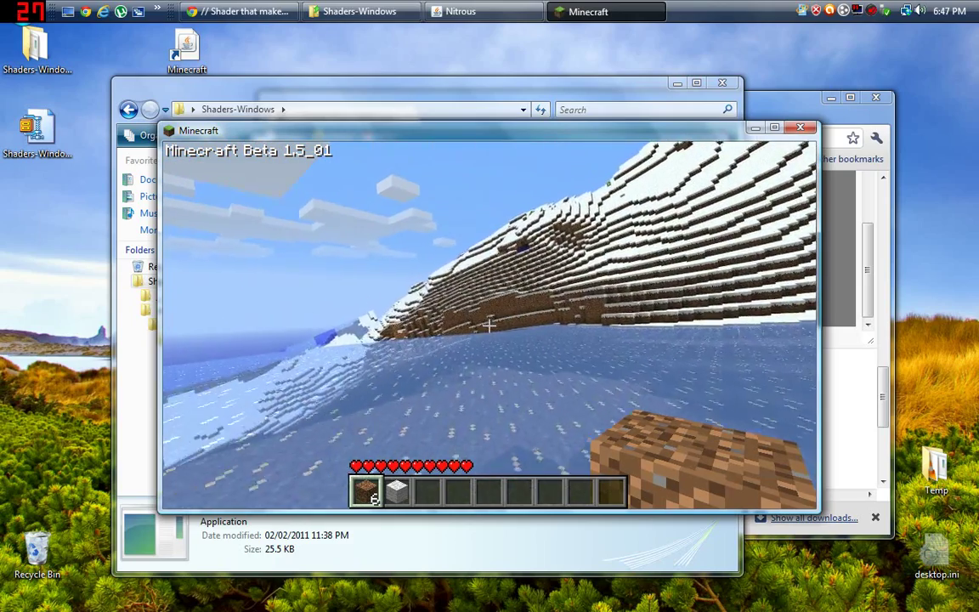
key(Escape)
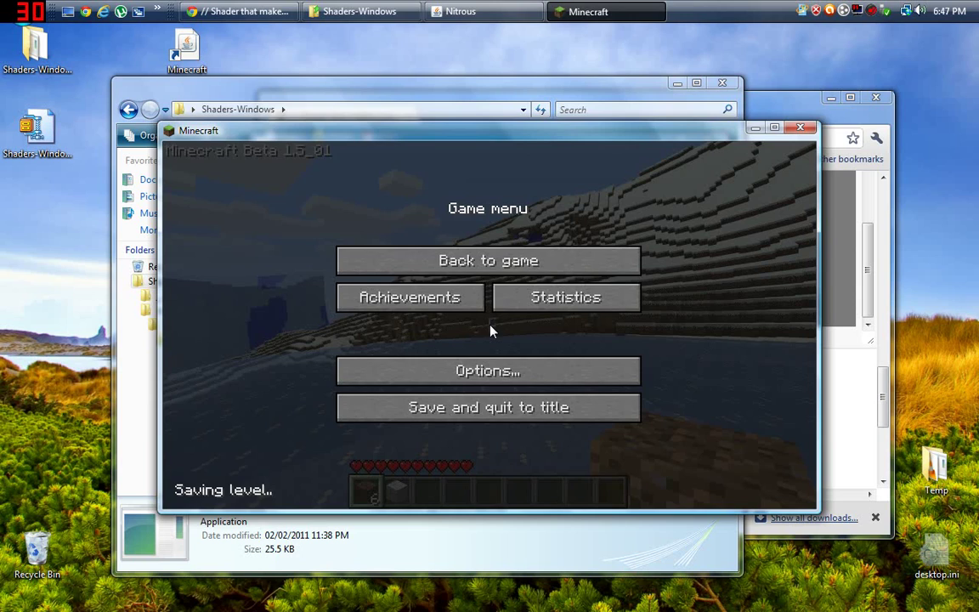
Open base.vsh from contents/files/shaders in Notepad++
click(331, 575)
click(345, 269)
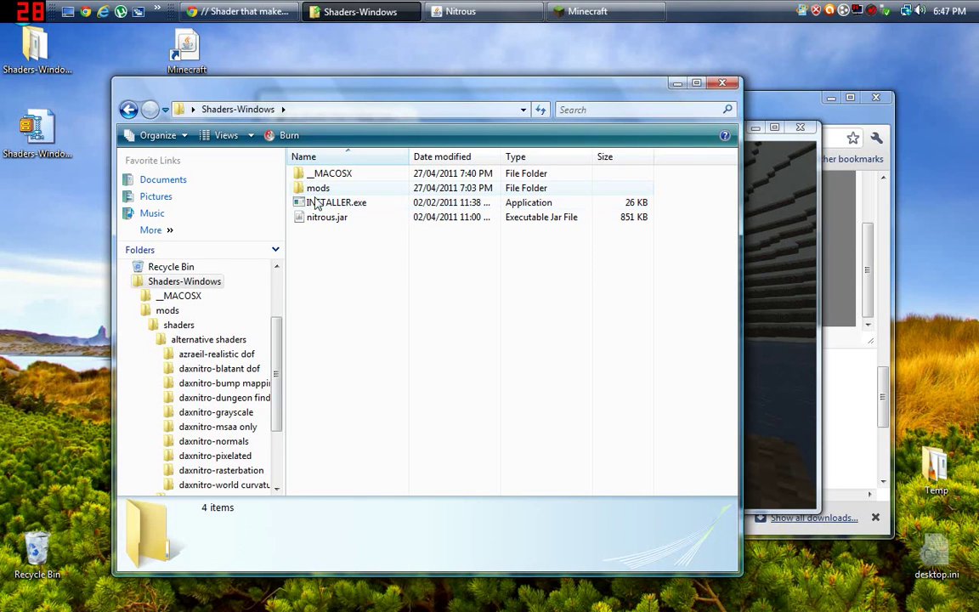
drag(277, 409, 276, 472)
click(204, 428)
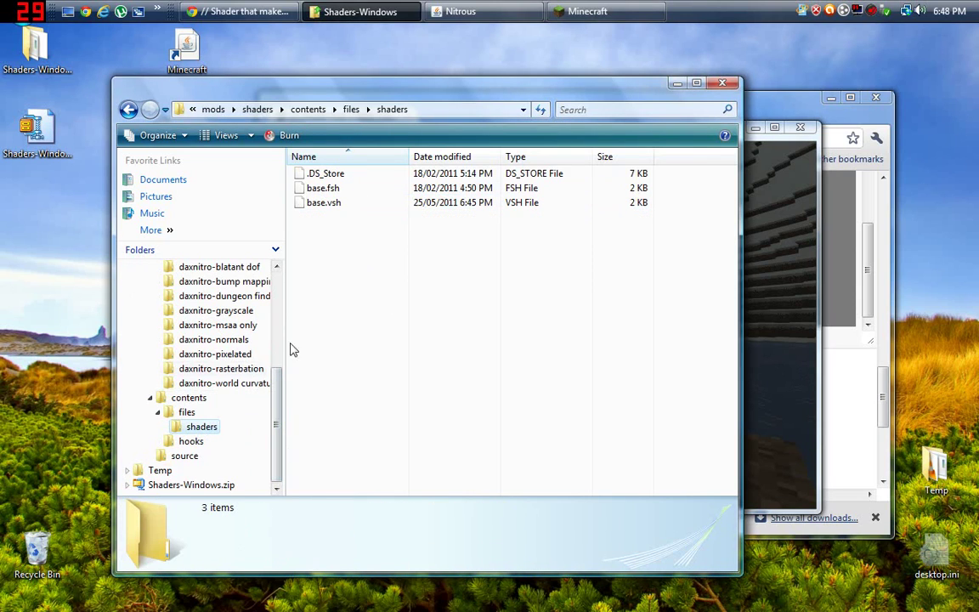
right_click(338, 204)
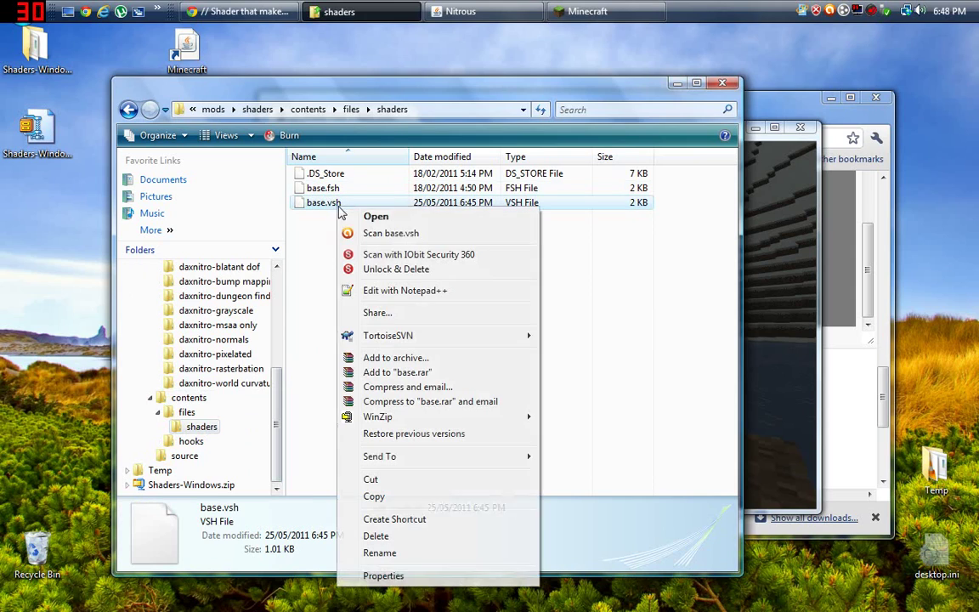
click(450, 291)
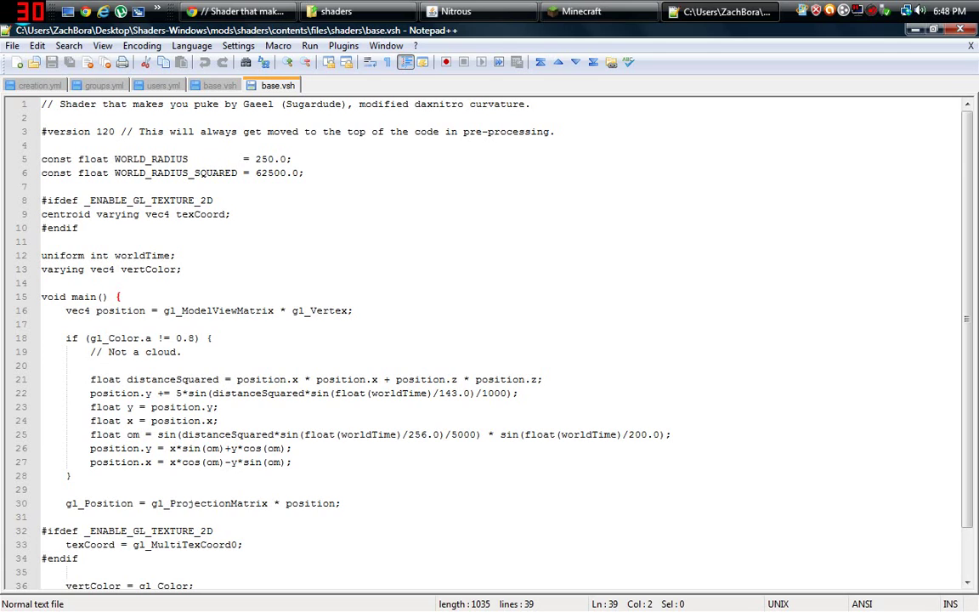
Inspect WORLD_RADIUS 250.0, WORLD_RADIUS_SQUARED 62500.0, the line 18 non-cloud condition and sin calls
double_click(264, 159)
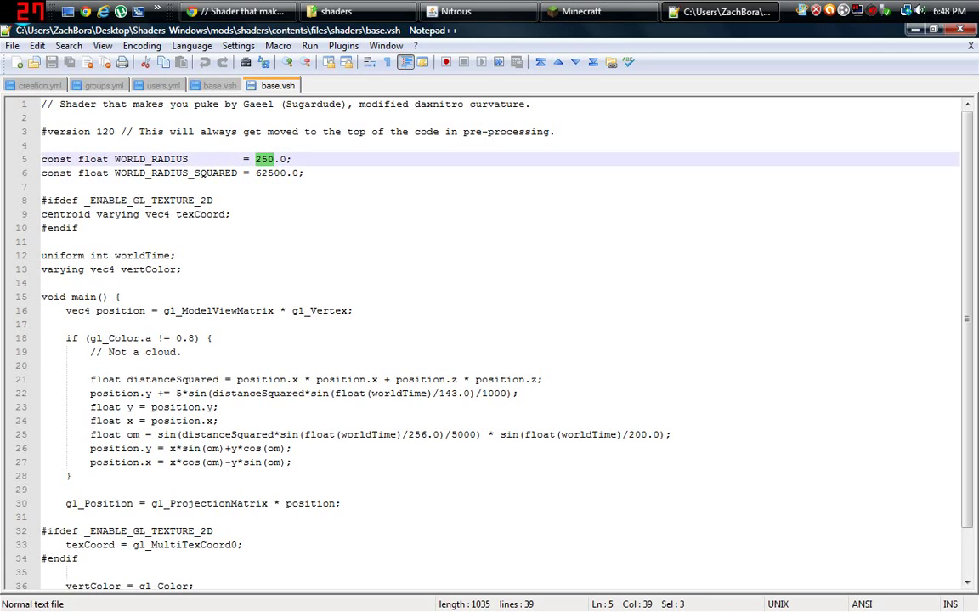
double_click(271, 173)
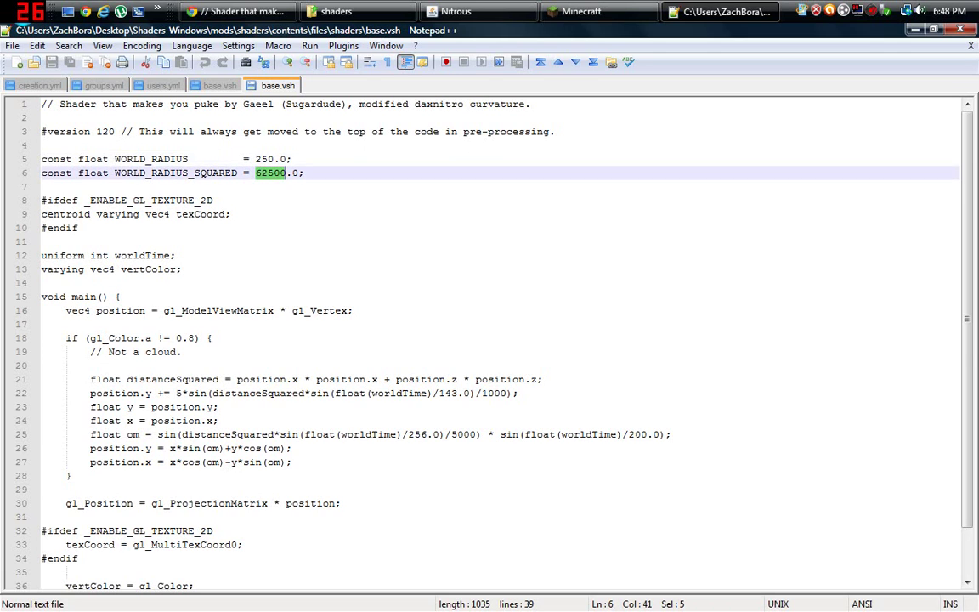
scroll(270, 172, down, 1)
scroll(487, 340, down, 1)
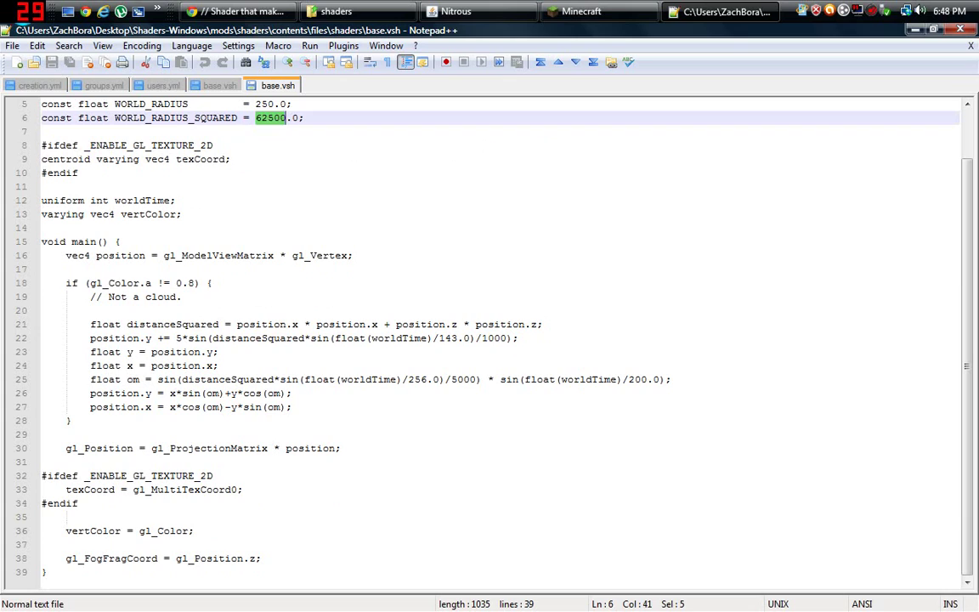
drag(66, 283, 182, 283)
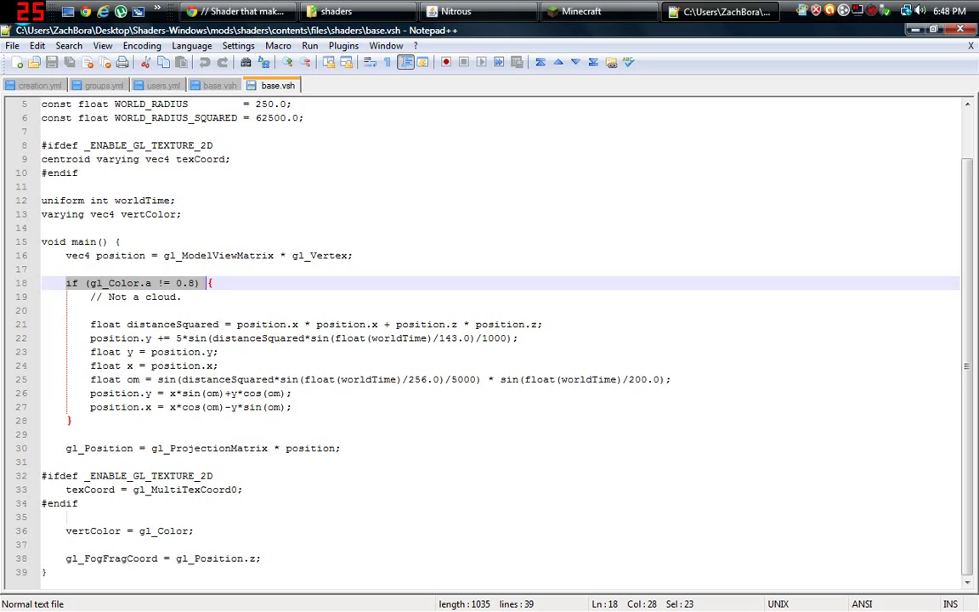
double_click(166, 379)
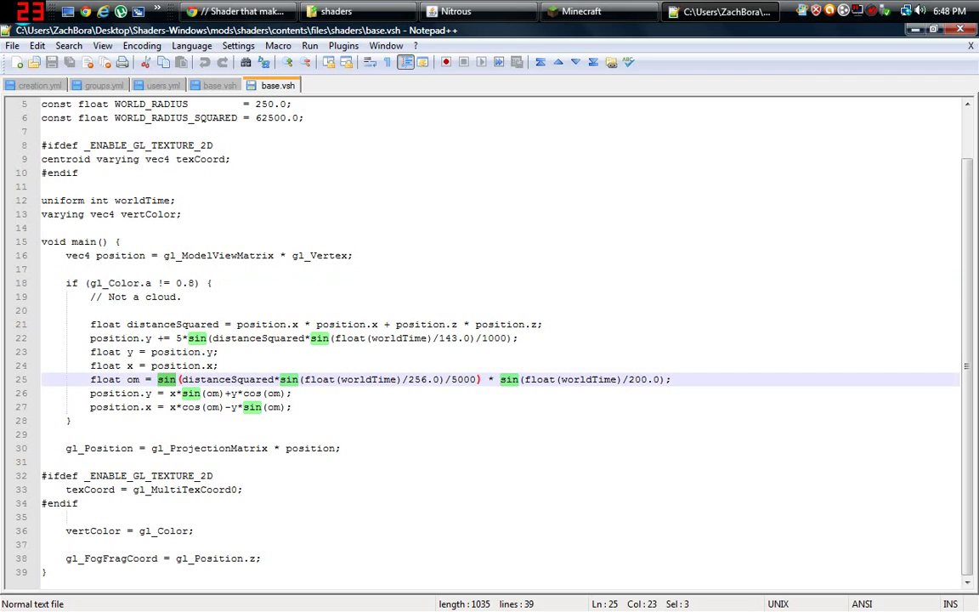
Close Notepad++, save and quit the single-player world, and connect to the multiplayer server
click(961, 30)
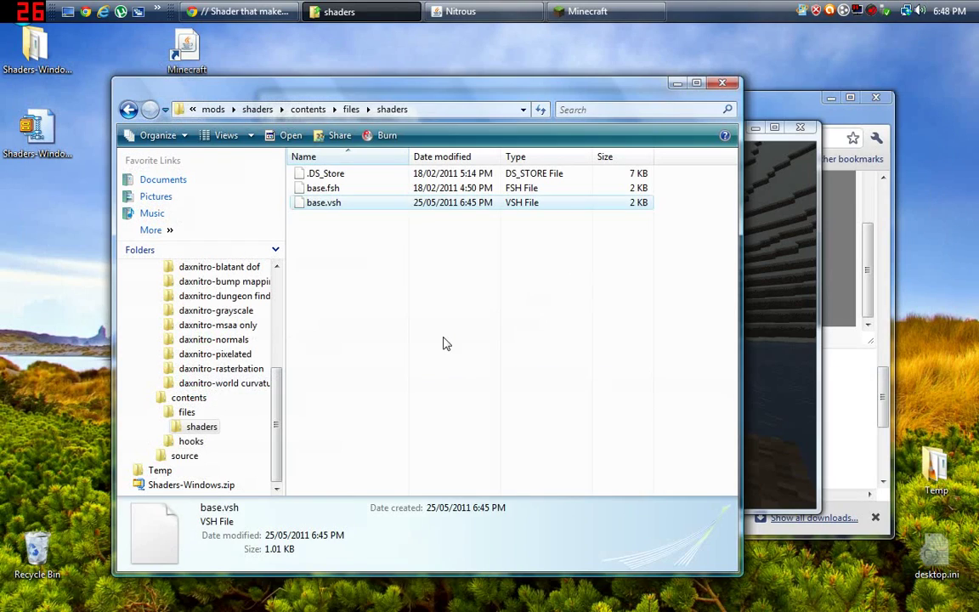
click(771, 210)
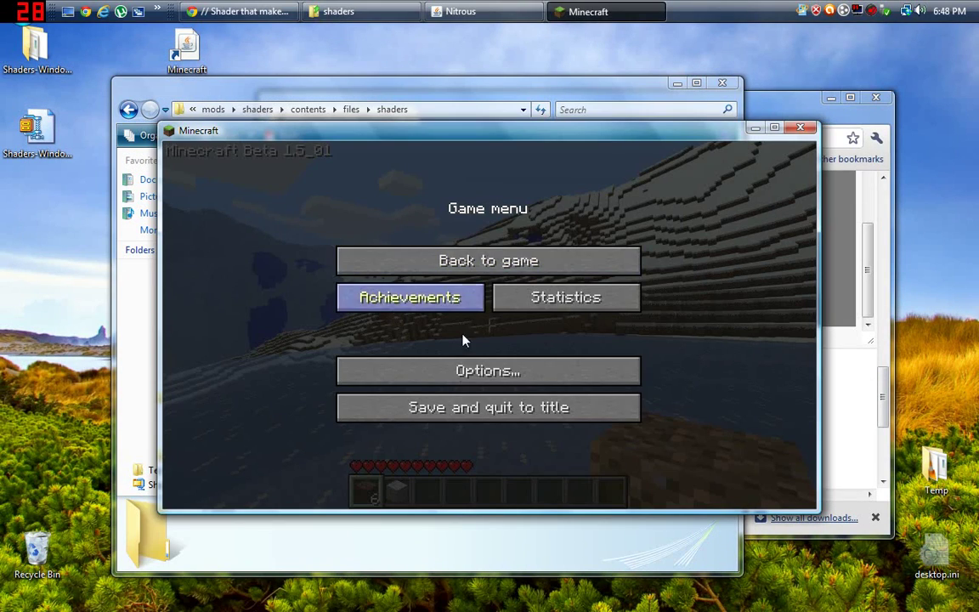
click(494, 412)
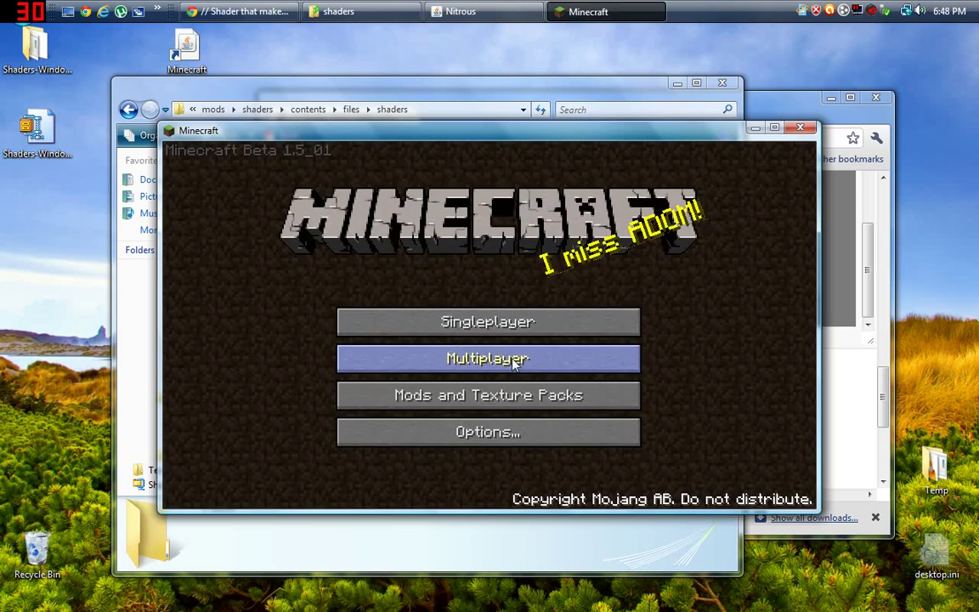
click(477, 356)
click(475, 416)
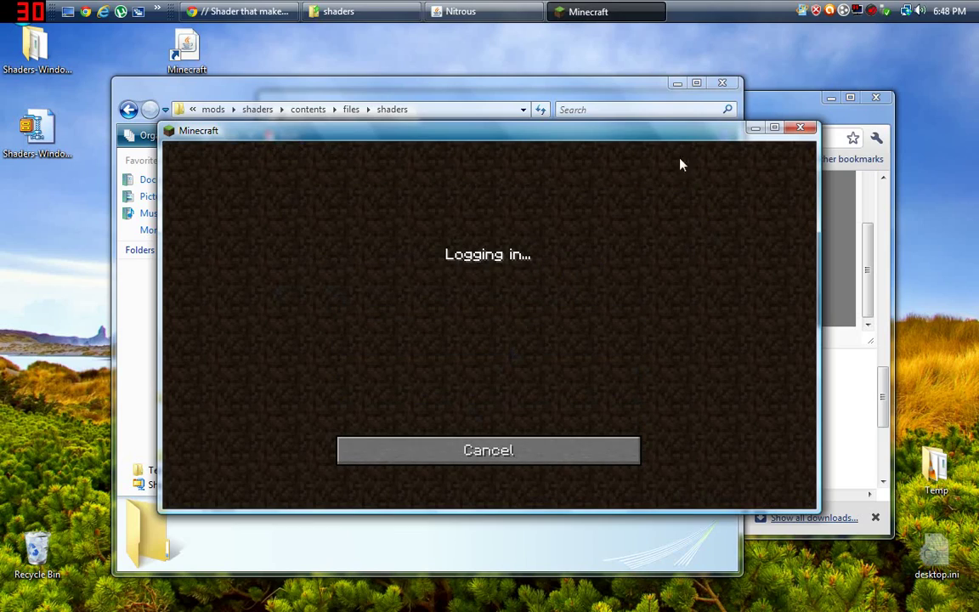
Maximize the Minecraft window and send /spawn in chat to teleport to the server spawn
click(775, 129)
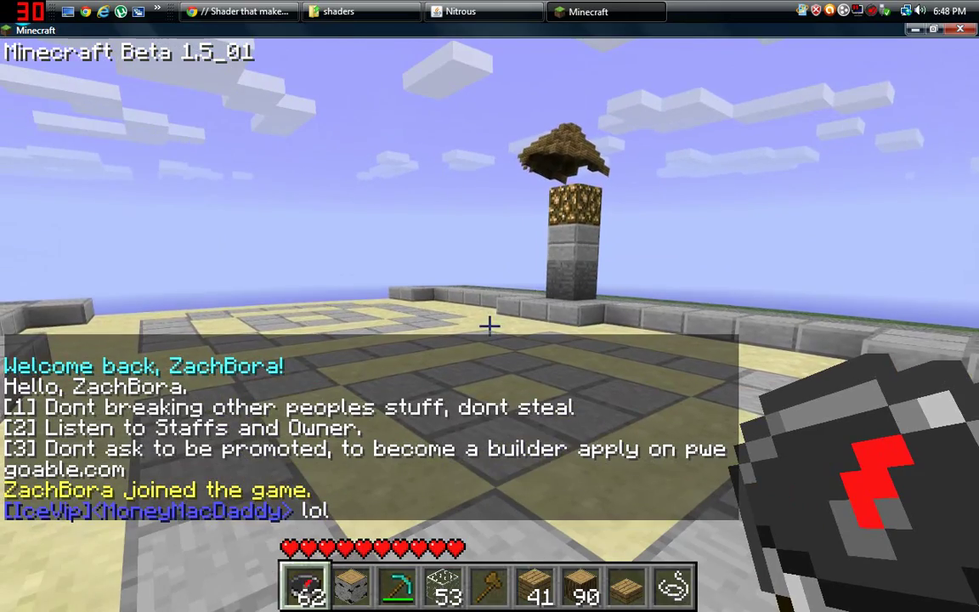
text(t/spawn)
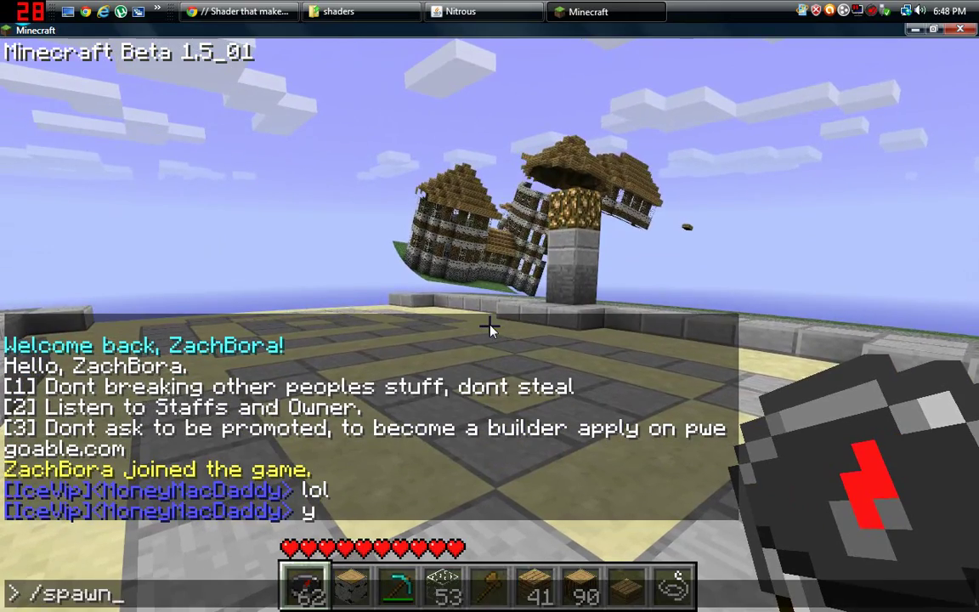
key(Return)
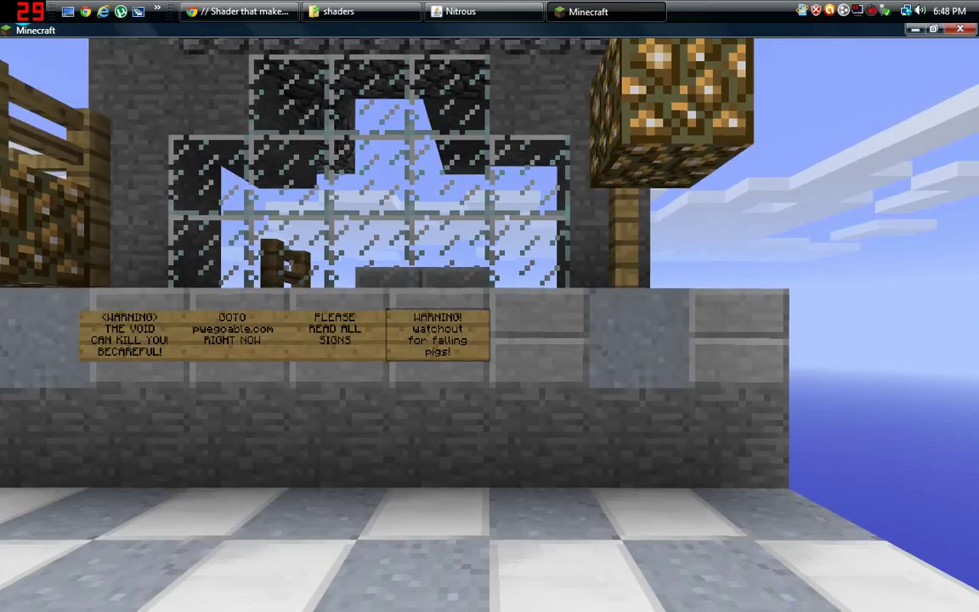
mouse_move(489, 306)
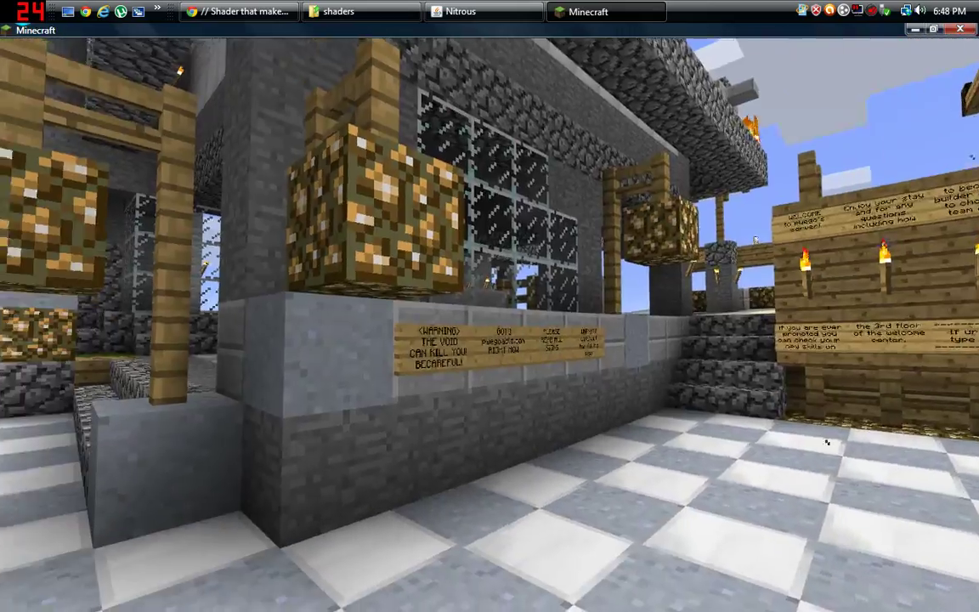
Walk through the alley to the plaza and water, then through the wooden arch to the glass-topped building
key(w)
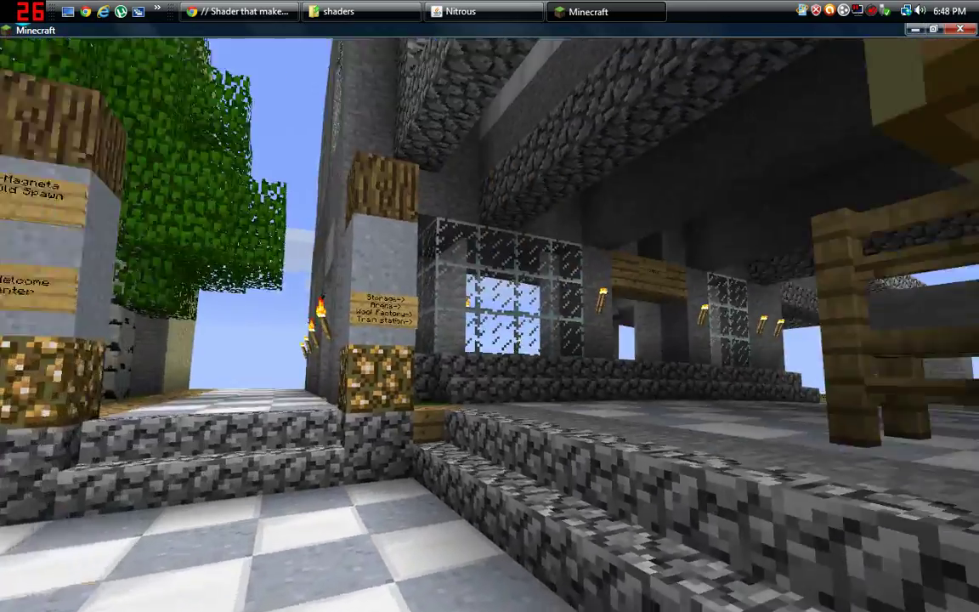
key(w)
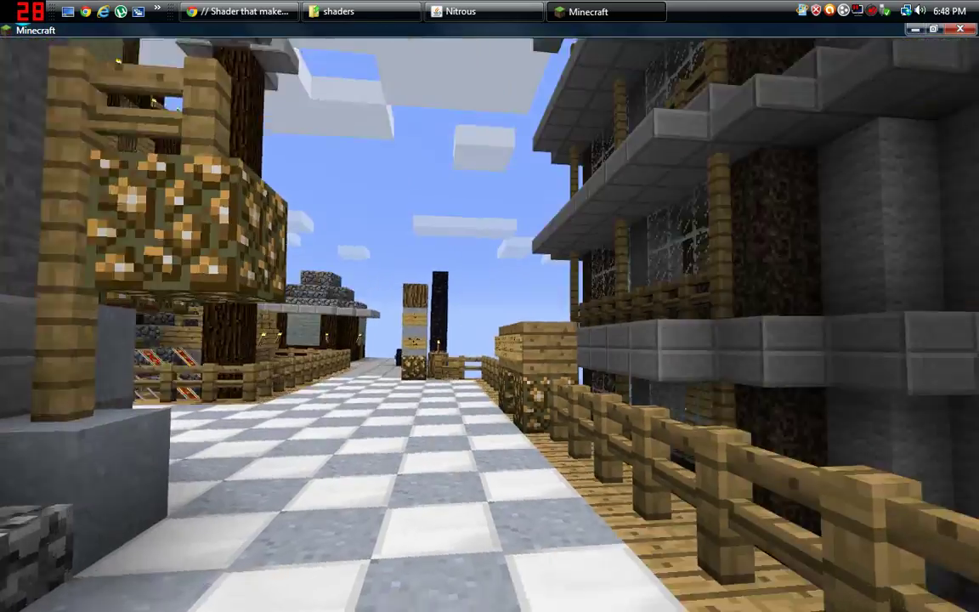
key(w)
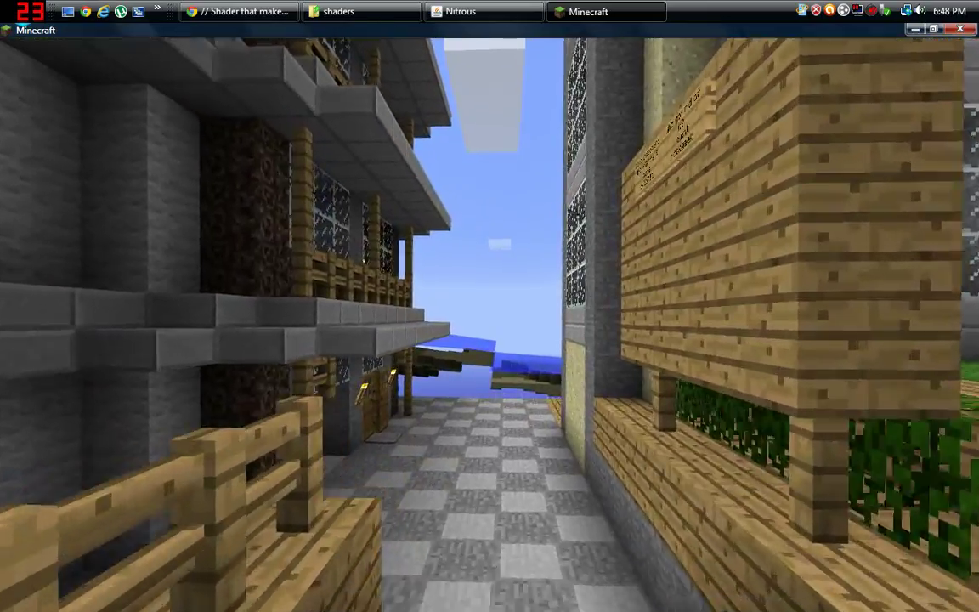
key(w)
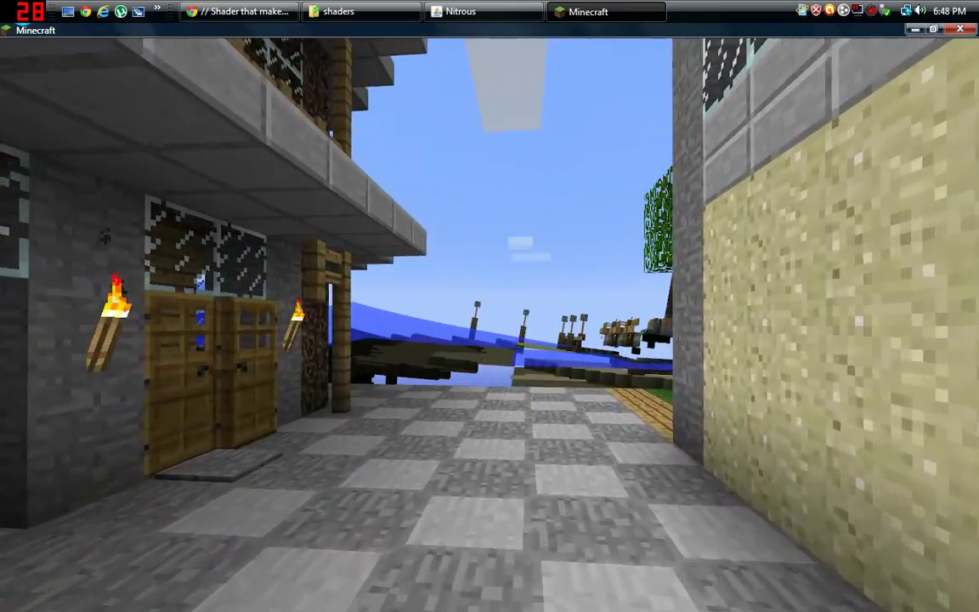
key(w)
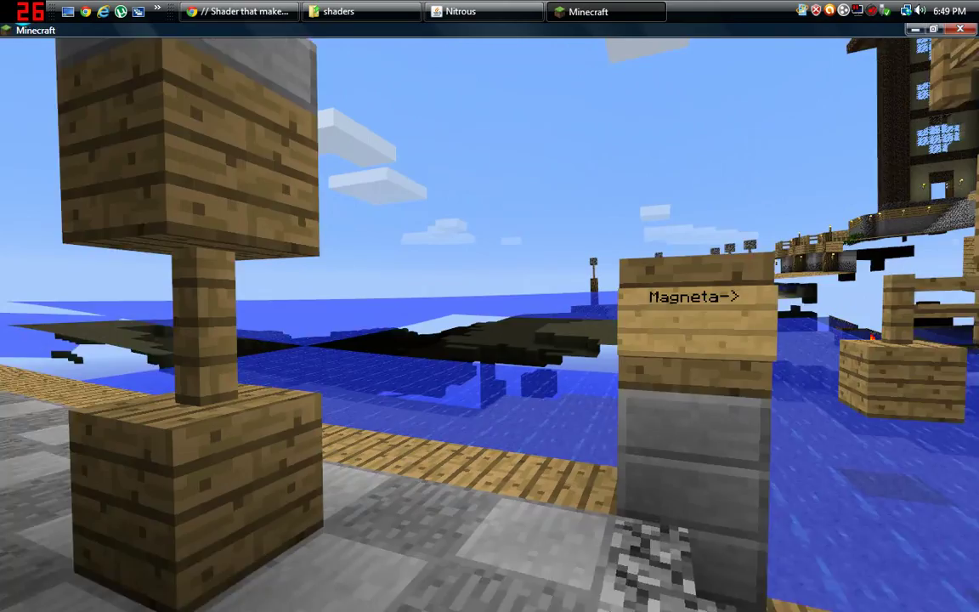
key(w)
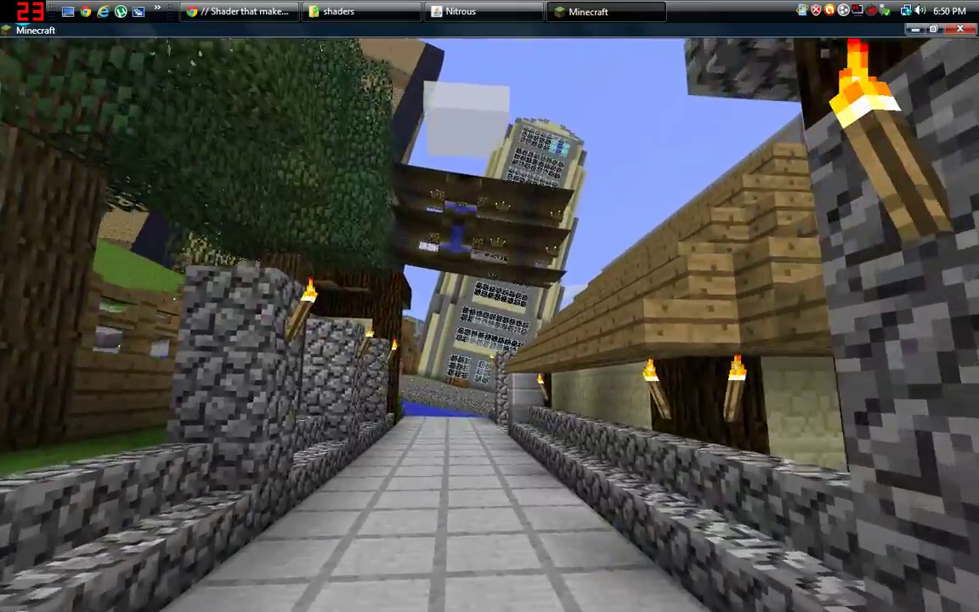
key(w)
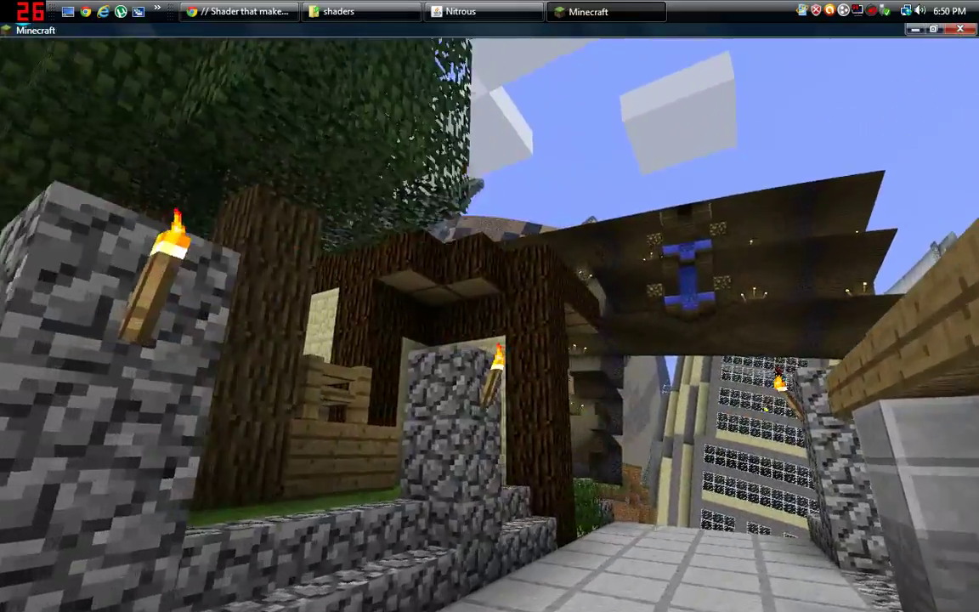
key(w)
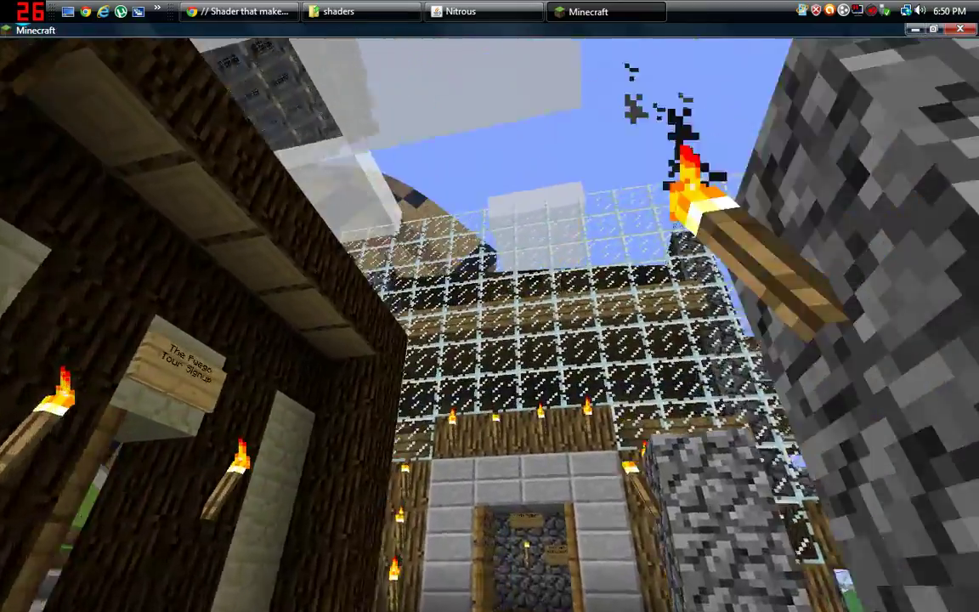